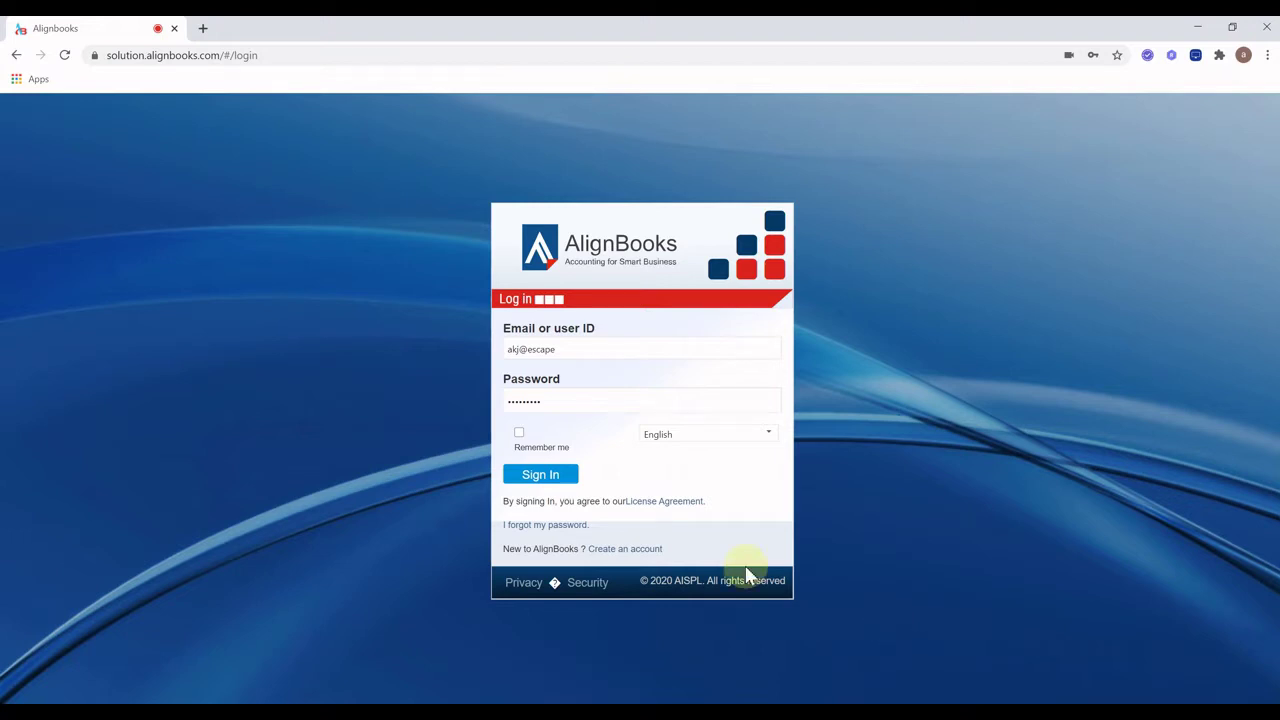
# Step: Sign in to AlignBooks and open the Banking section's quick bank transaction page
pyautogui.click(530, 476)
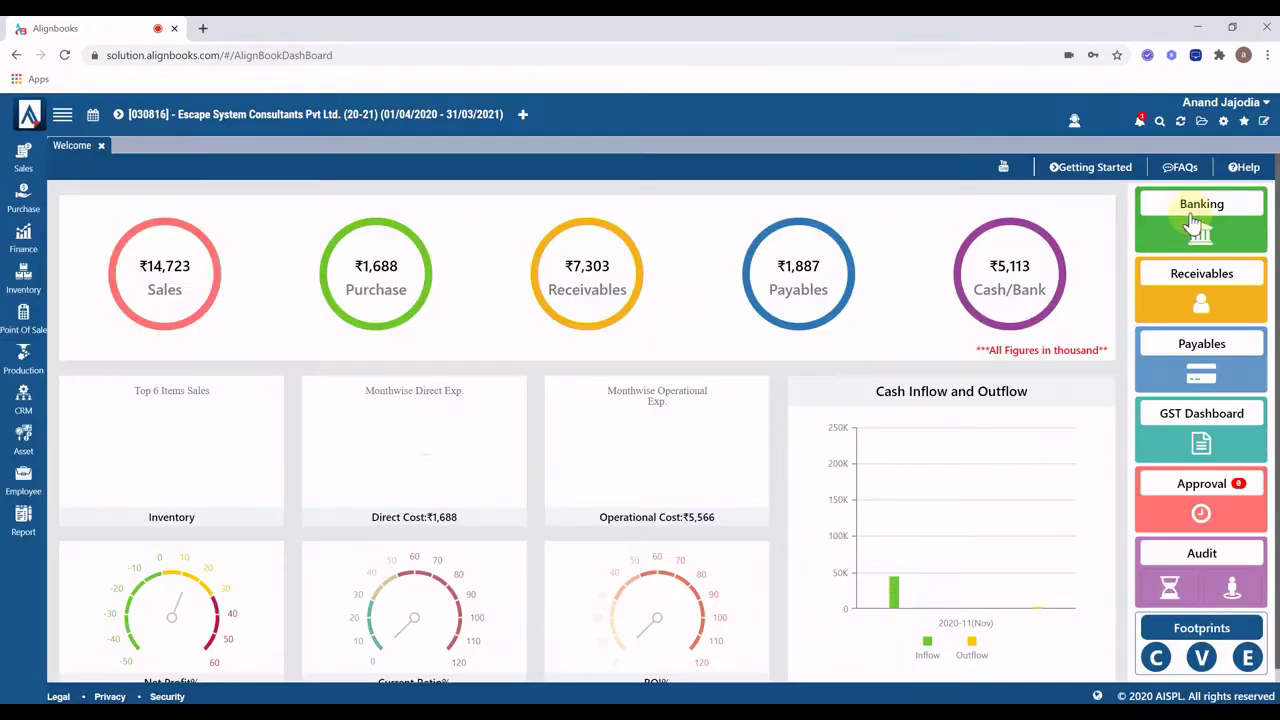
pyautogui.click(1166, 237)
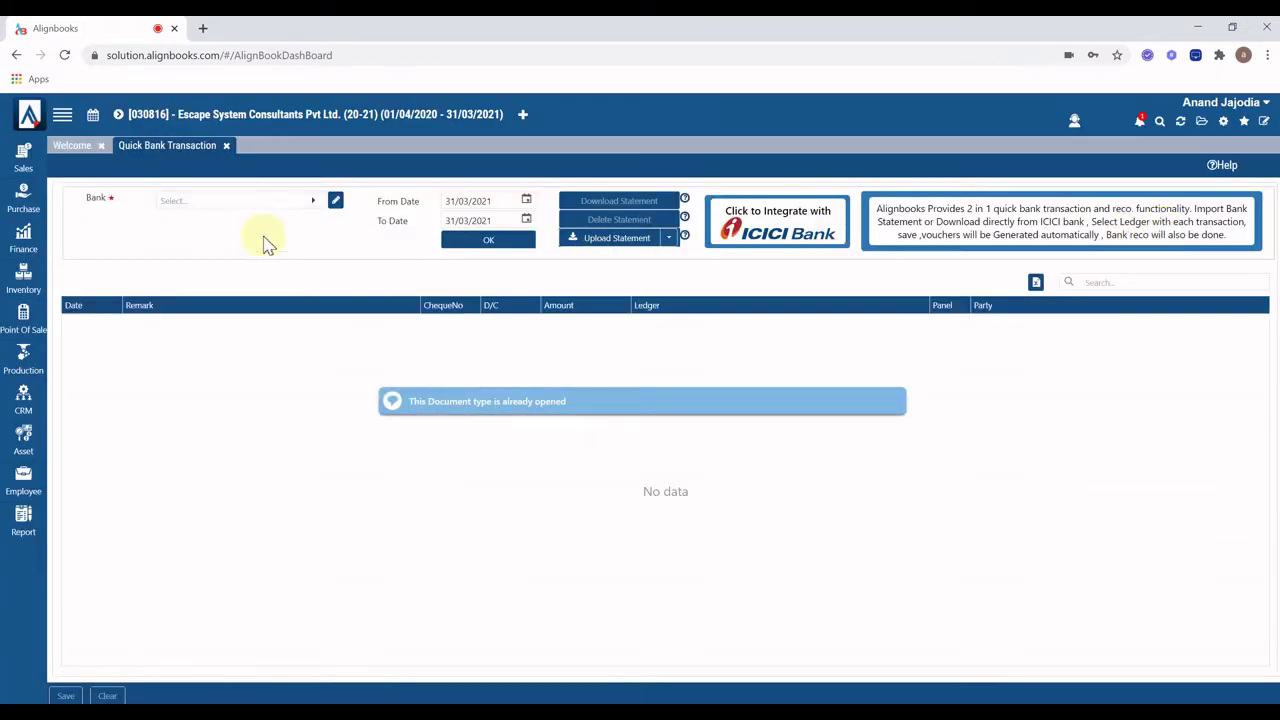
# Step: Load the Dena Bank transactions with the From Date set to 01/11/2020
pyautogui.click(204, 213)
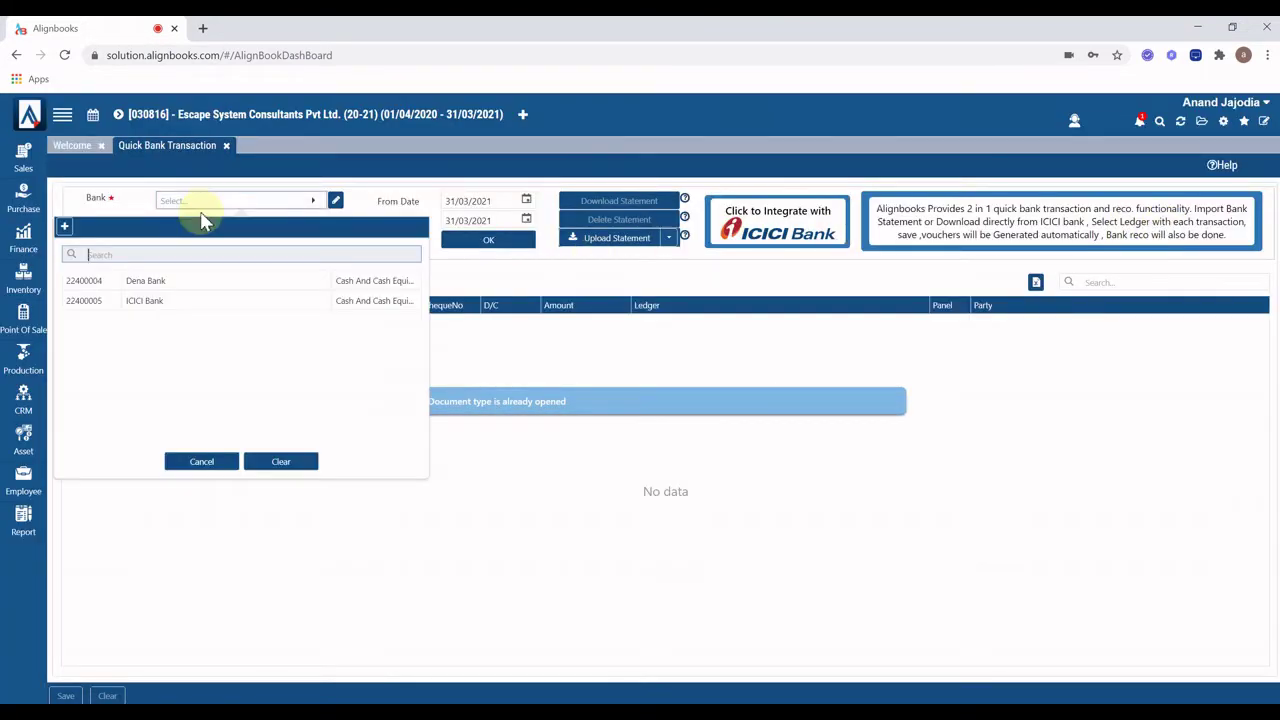
pyautogui.click(150, 283)
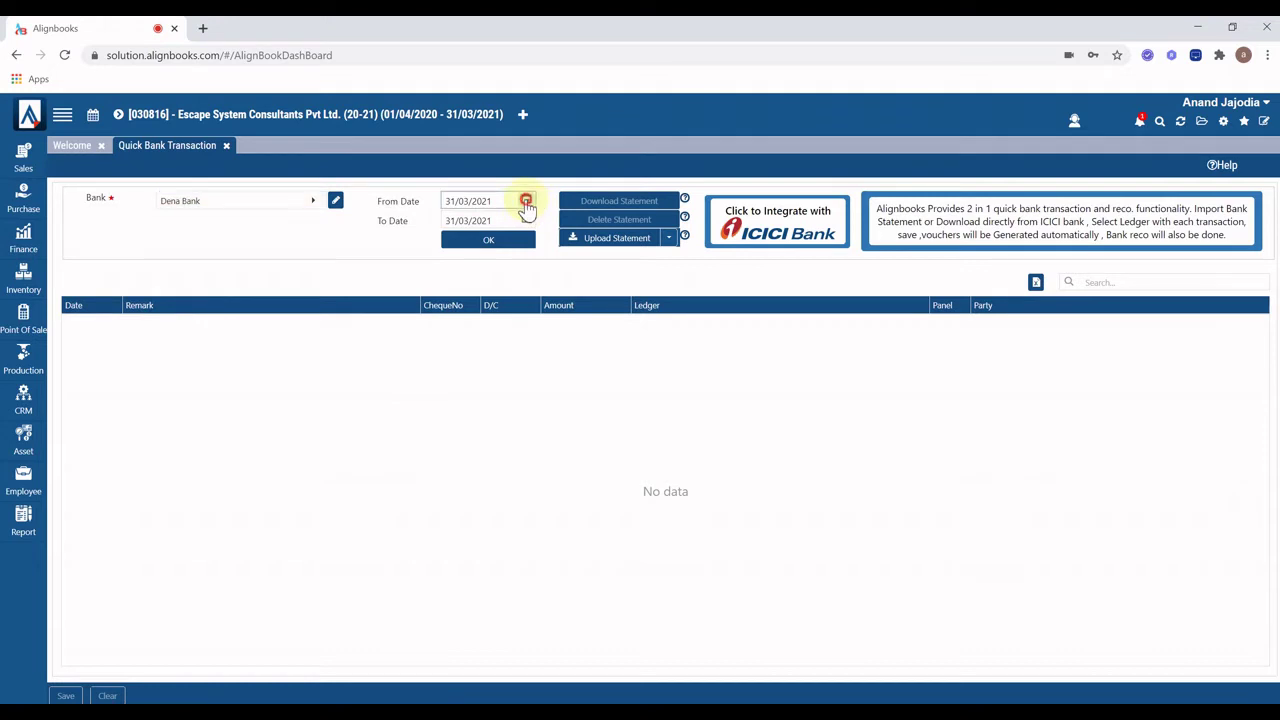
pyautogui.click(526, 200)
pyautogui.click(479, 245)
pyautogui.click(478, 246)
pyautogui.click(478, 247)
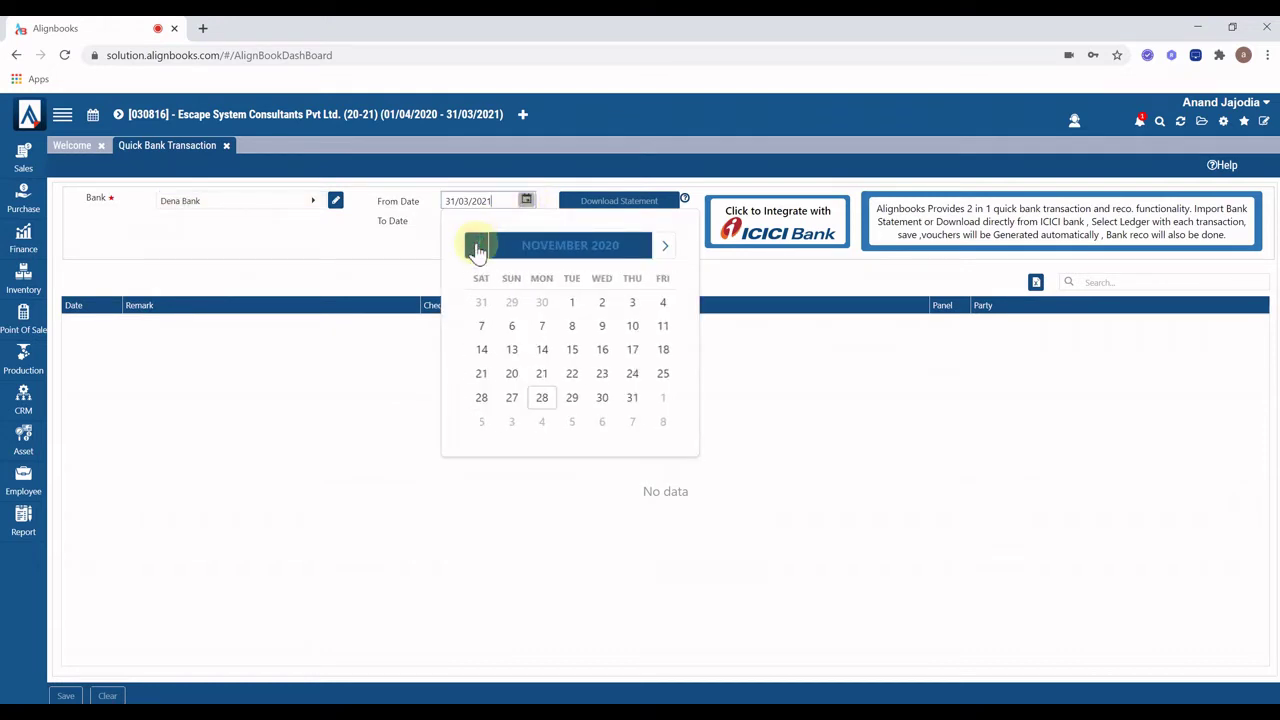
pyautogui.click(477, 248)
pyautogui.click(479, 327)
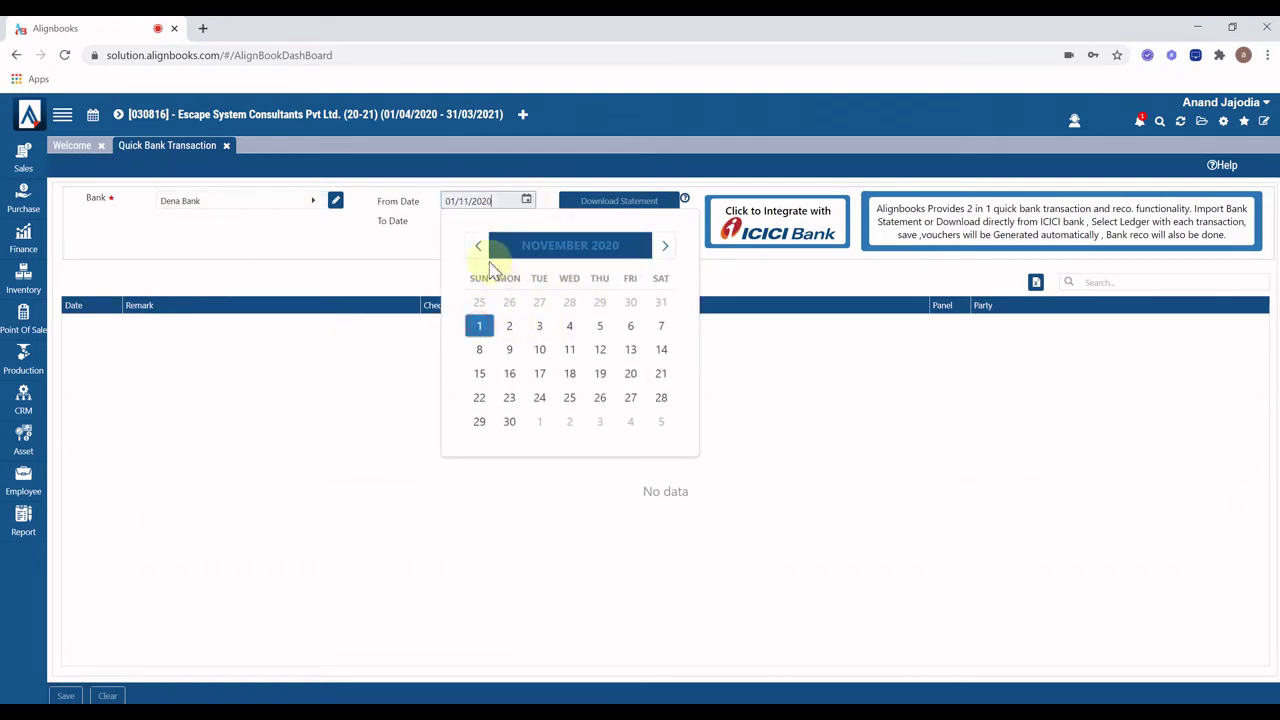
pyautogui.click(490, 242)
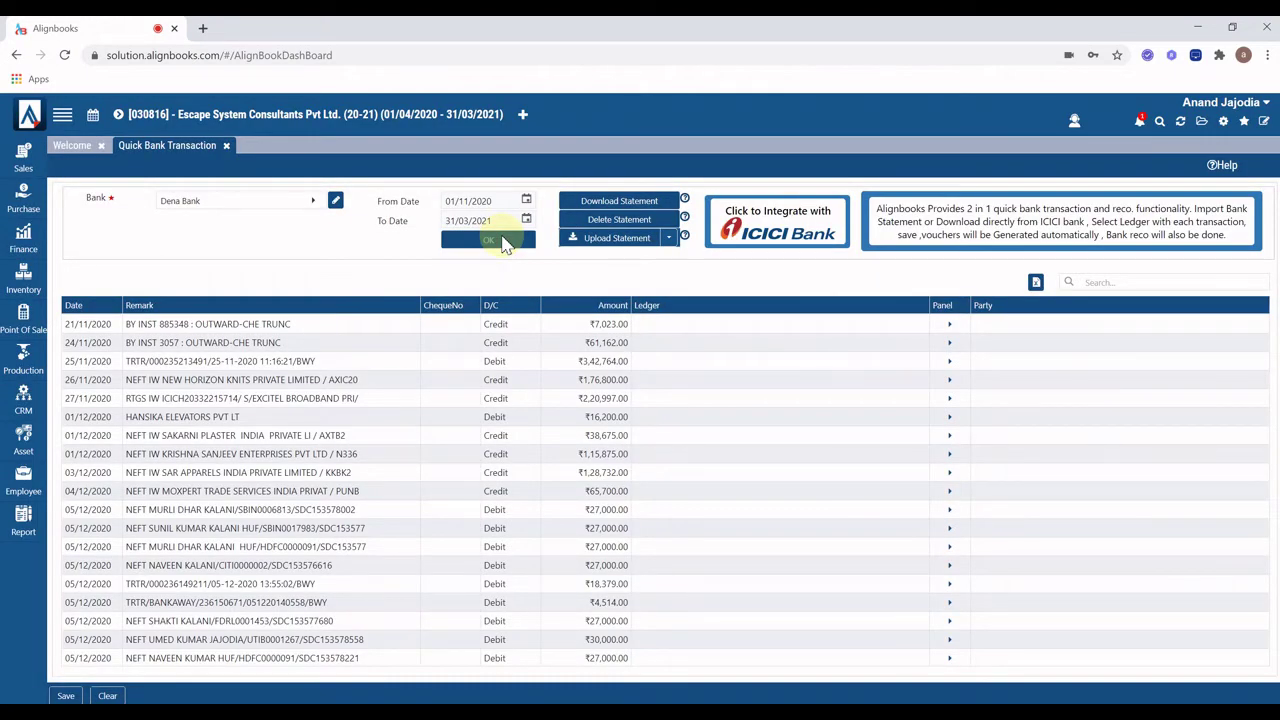
# Step: Look at the statement download and upload options, including the one for downloading the import format
pyautogui.click(620, 203)
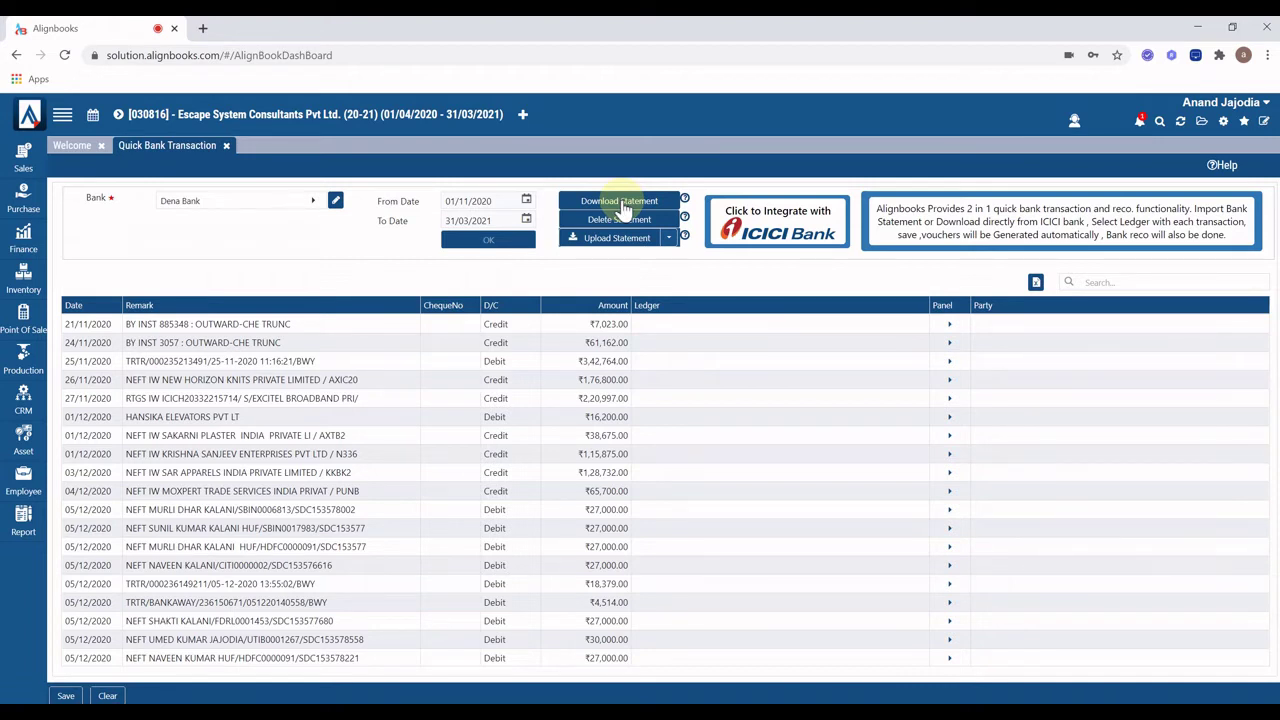
pyautogui.click(669, 240)
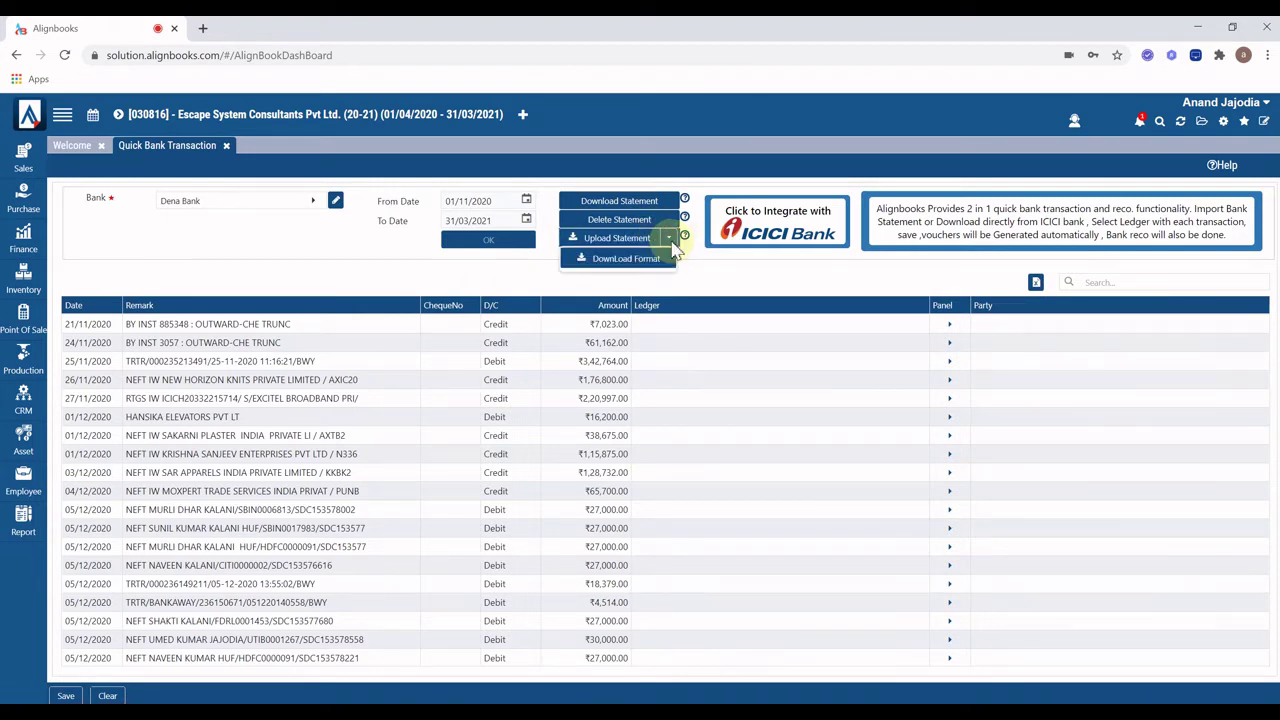
pyautogui.click(669, 240)
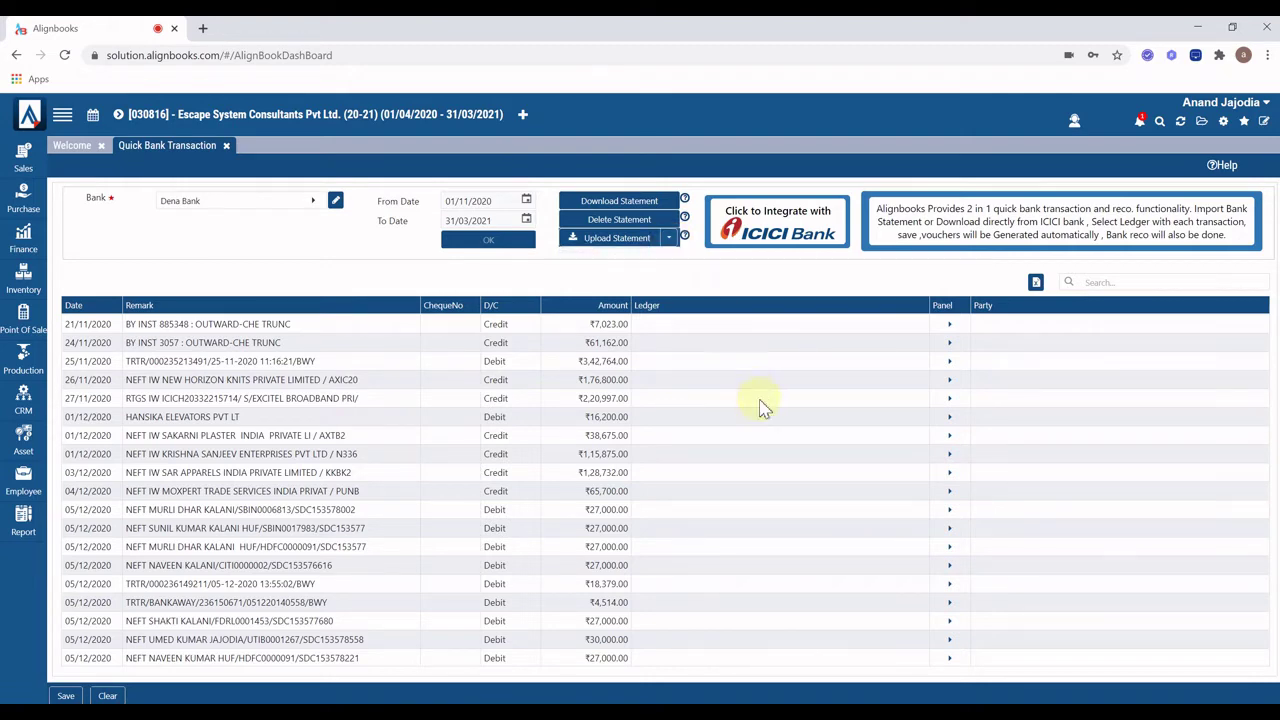
# Step: Open the desktop file BOB_25092020_04012020 - Copy.xls in Excel and maximize its window
pyautogui.press('super+d')
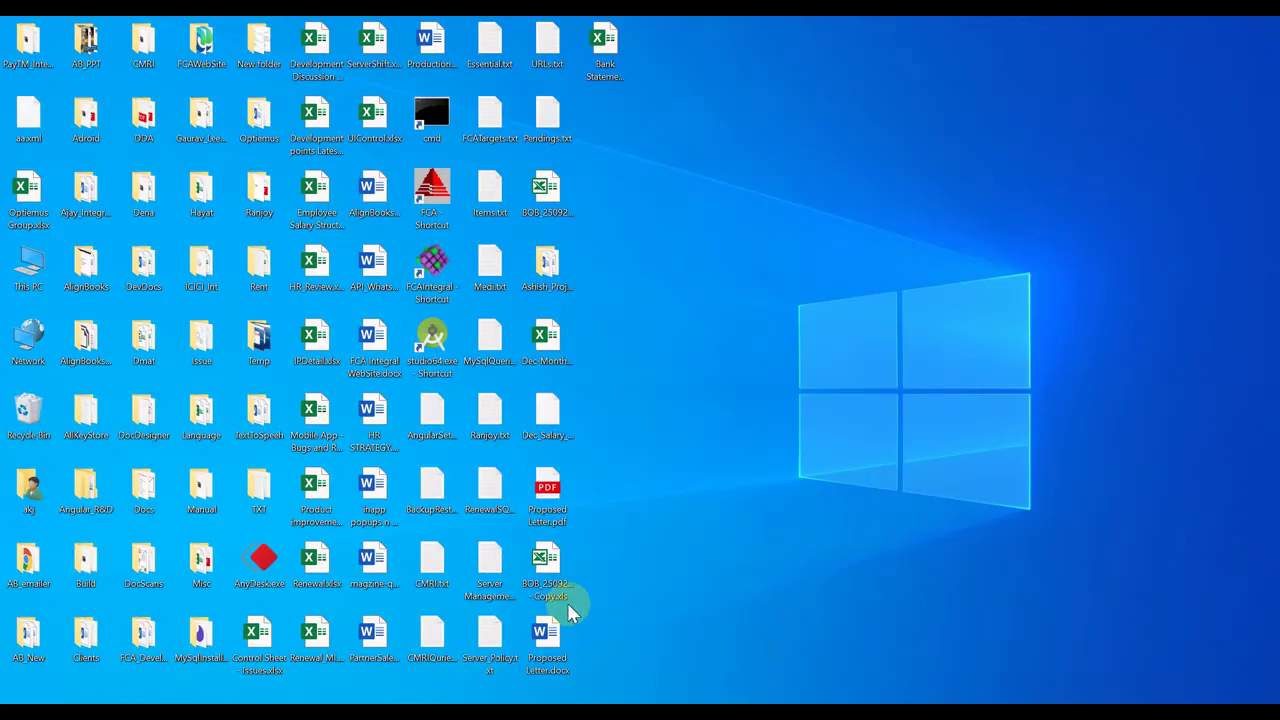
pyautogui.click(545, 580)
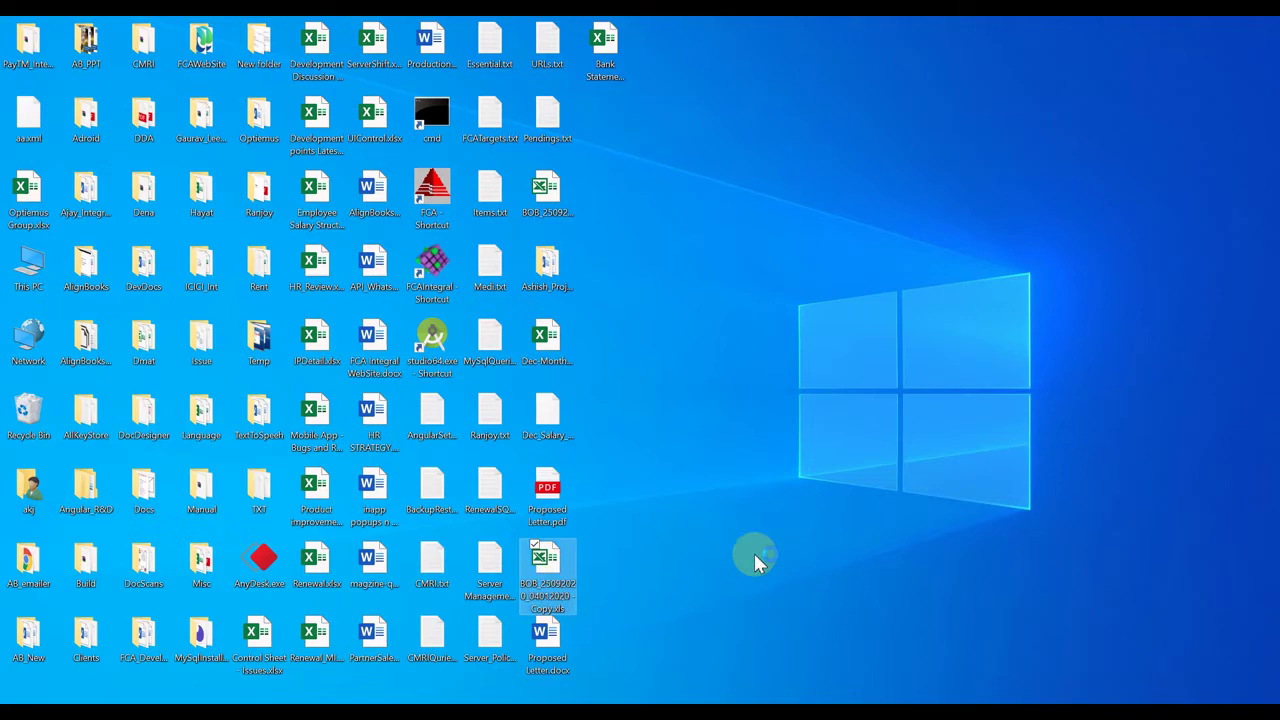
pyautogui.press('F5')
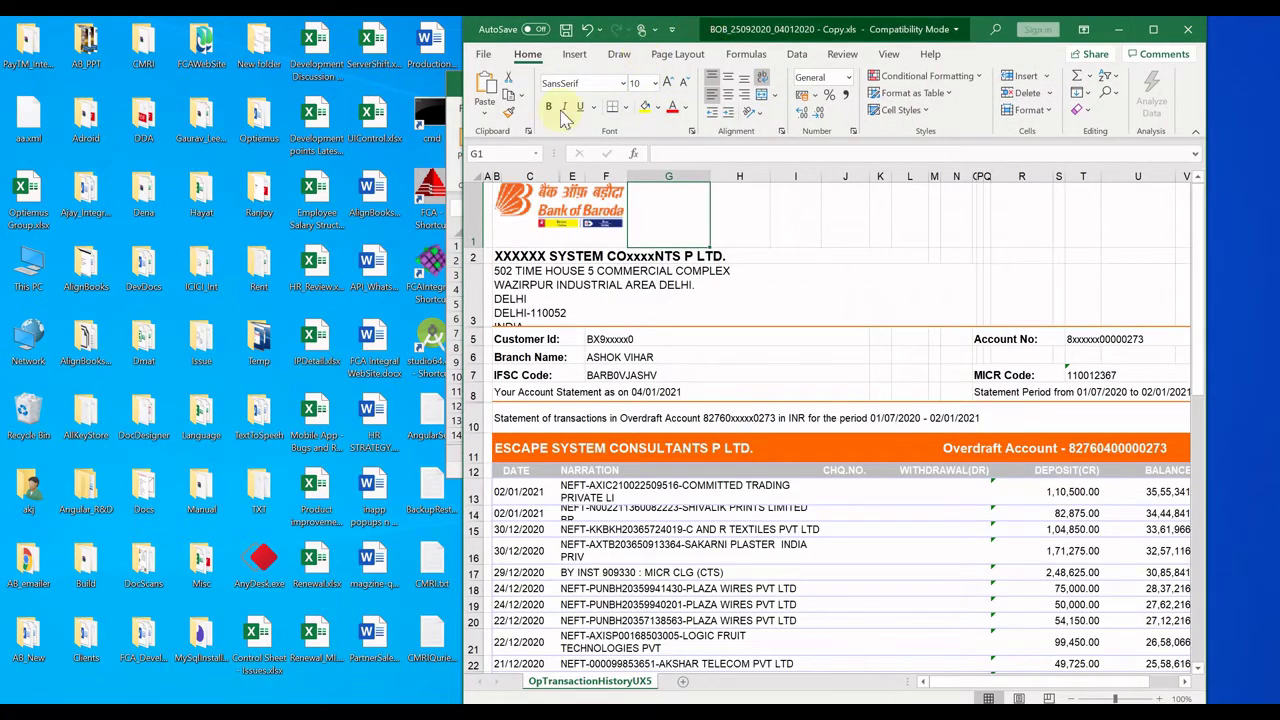
pyautogui.doubleClick(700, 28)
# Step: Delete rows 1 to 10, which hold the bank and account details above the transaction table
pyautogui.moveTo(8, 212); pyautogui.dragTo(5, 427)
pyautogui.rightClick(8, 358)
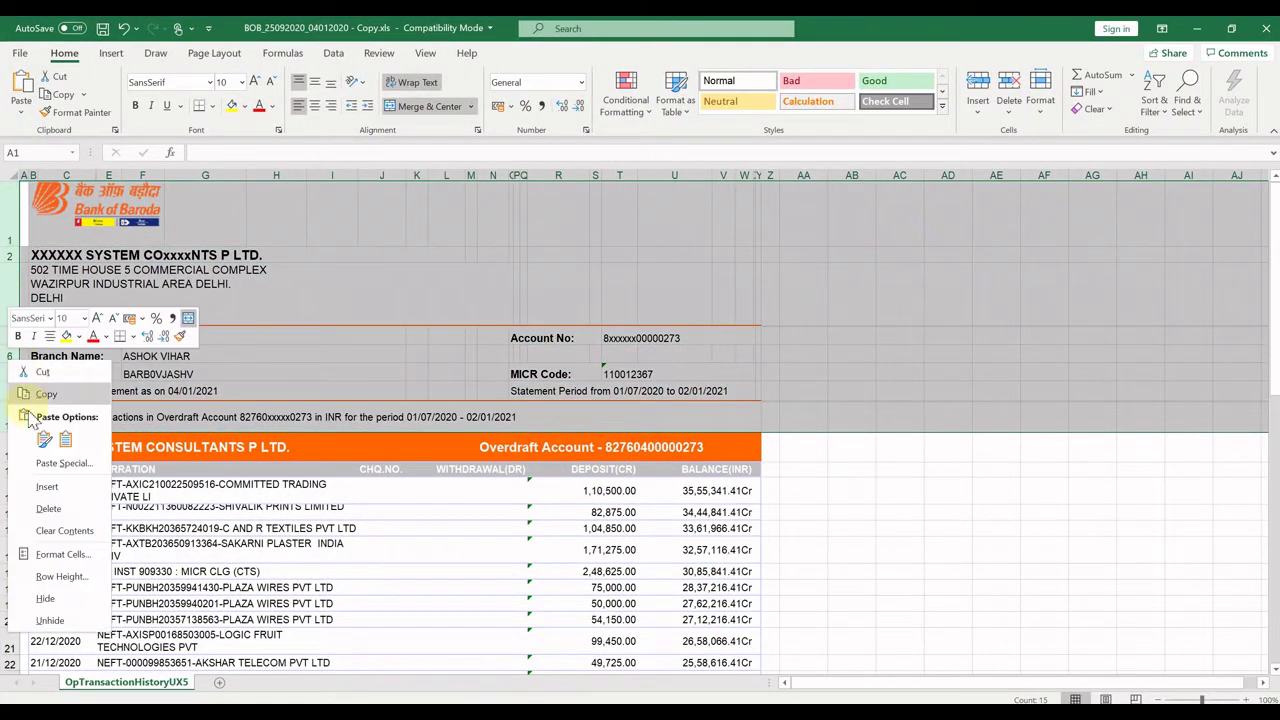
pyautogui.press('Escape')
pyautogui.hotkey('ctrl', '-')
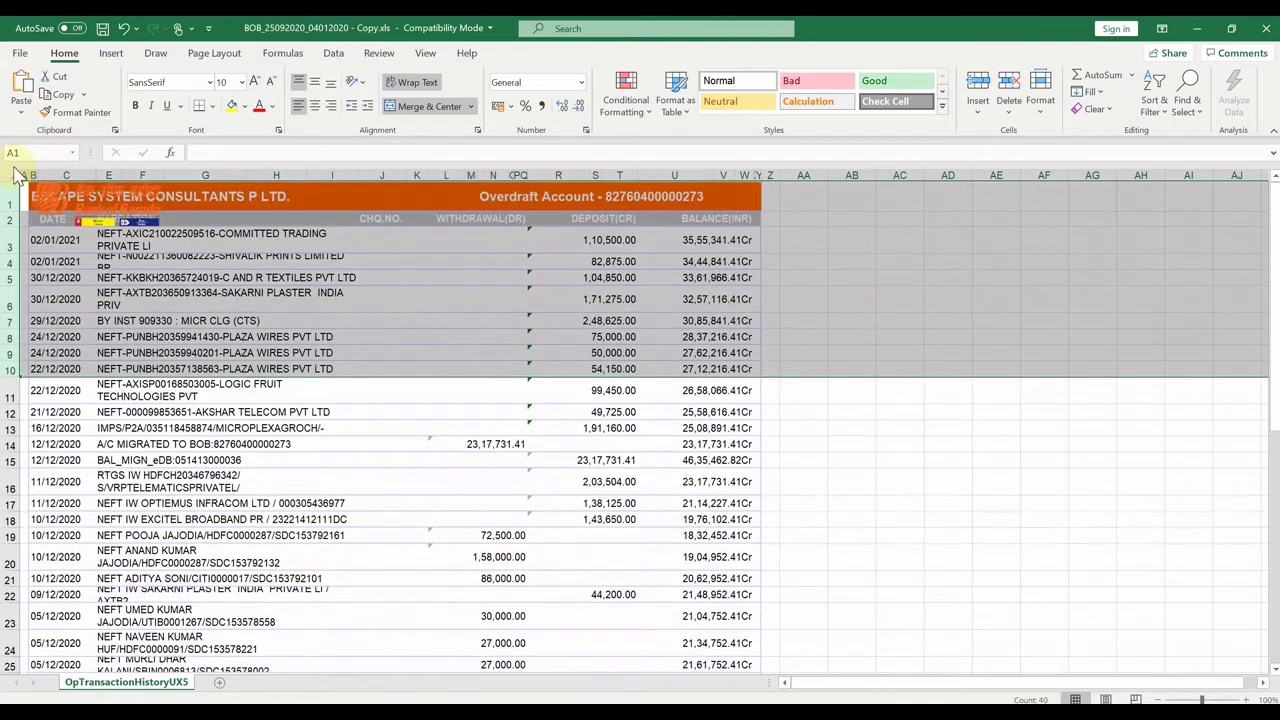
# Step: Unmerge all merged cells in the whole statement sheet
pyautogui.click(8, 175)
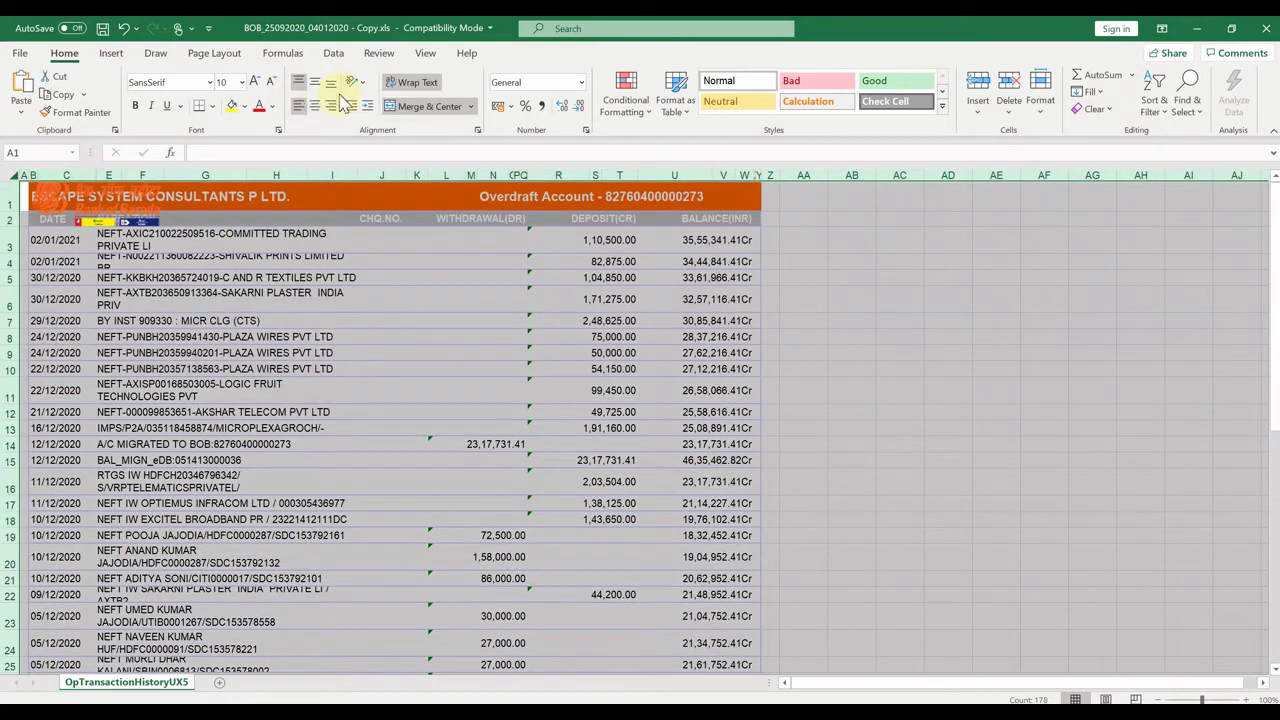
pyautogui.click(432, 107)
pyautogui.click(898, 290)
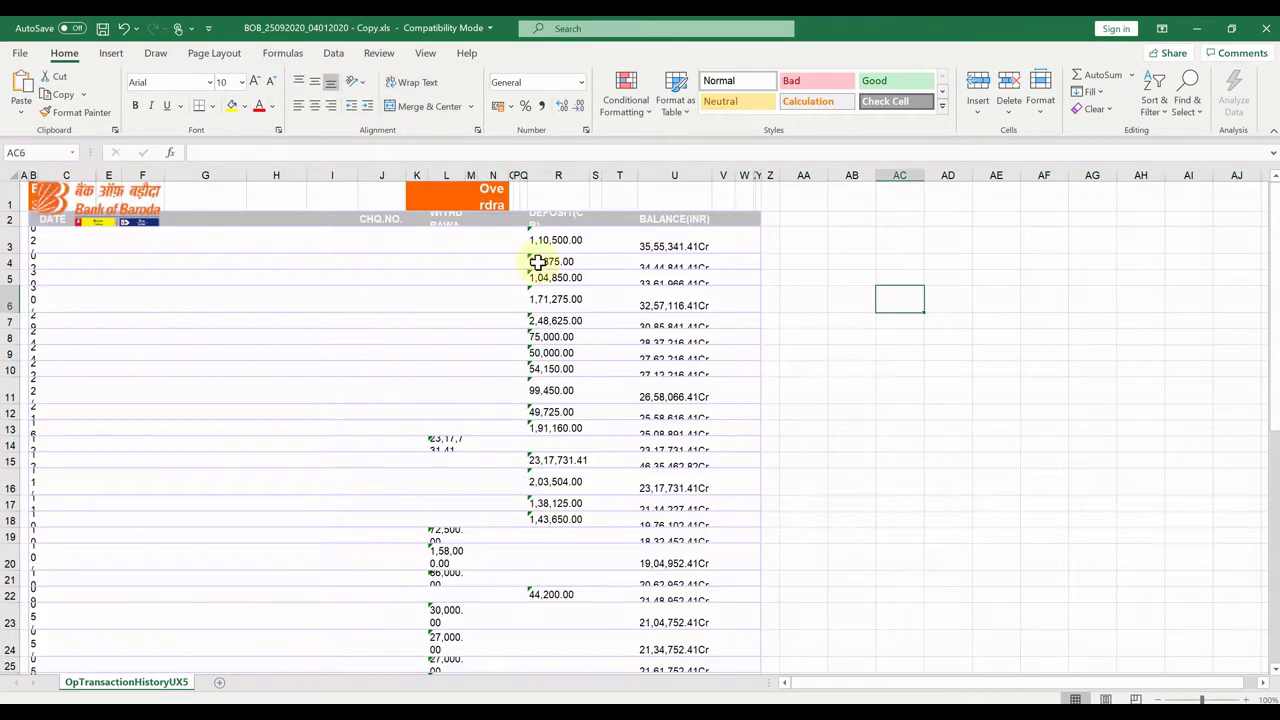
# Step: Delete the two heading rows above the transactions and the Bank of Baroda logo picture
pyautogui.moveTo(8, 188); pyautogui.dragTo(14, 223)
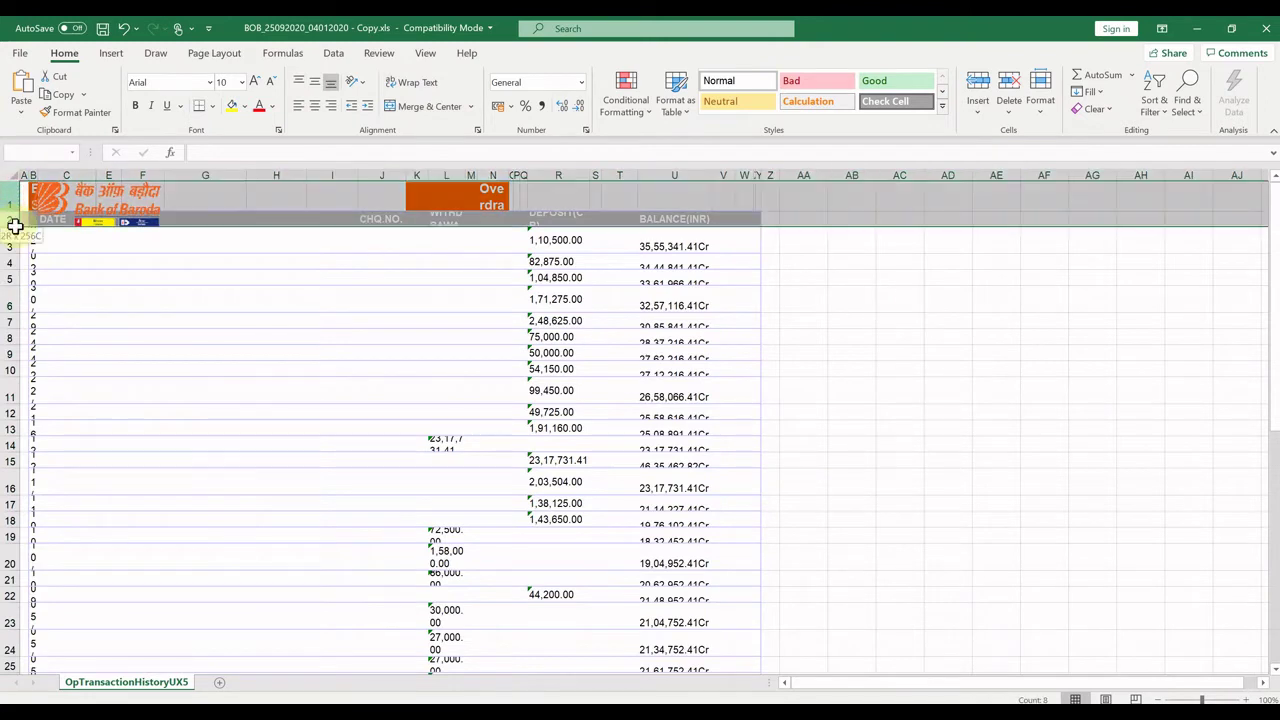
pyautogui.rightClick(14, 212)
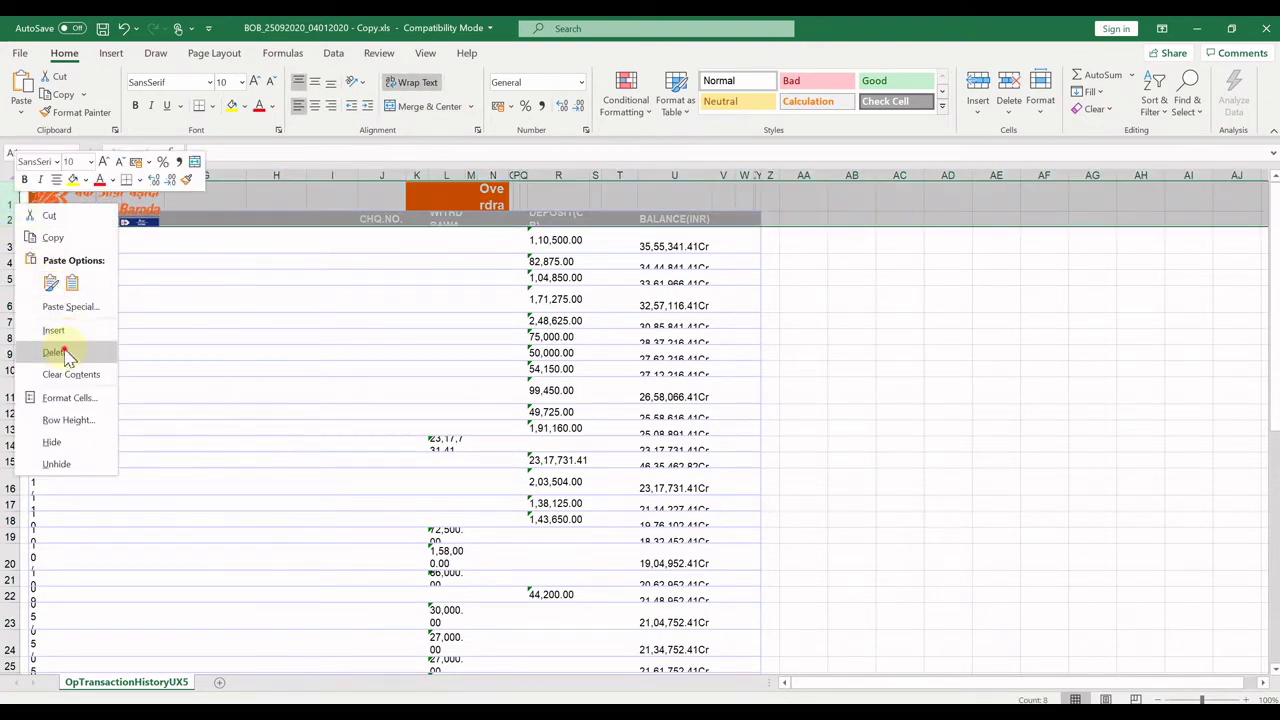
pyautogui.click(62, 350)
pyautogui.click(82, 204)
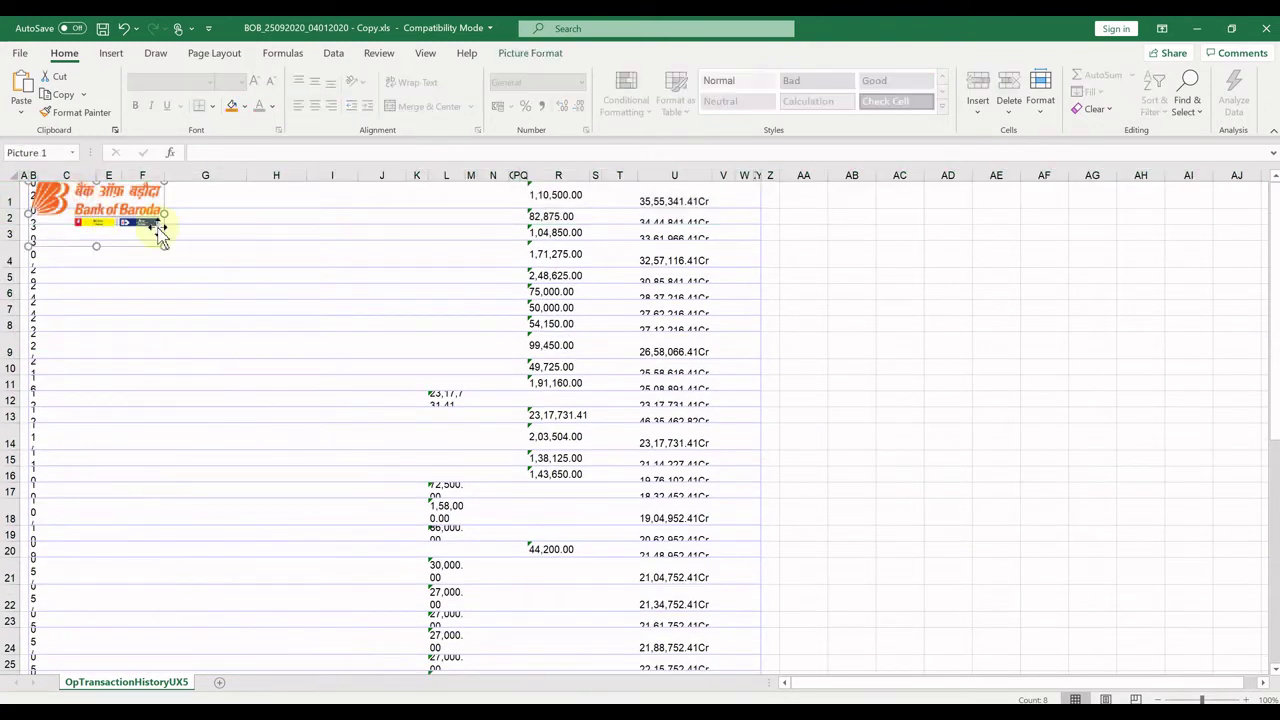
pyautogui.press('Delete')
# Step: Auto-fit the width of all columns so the dates and narrations are readable
pyautogui.click(12, 176)
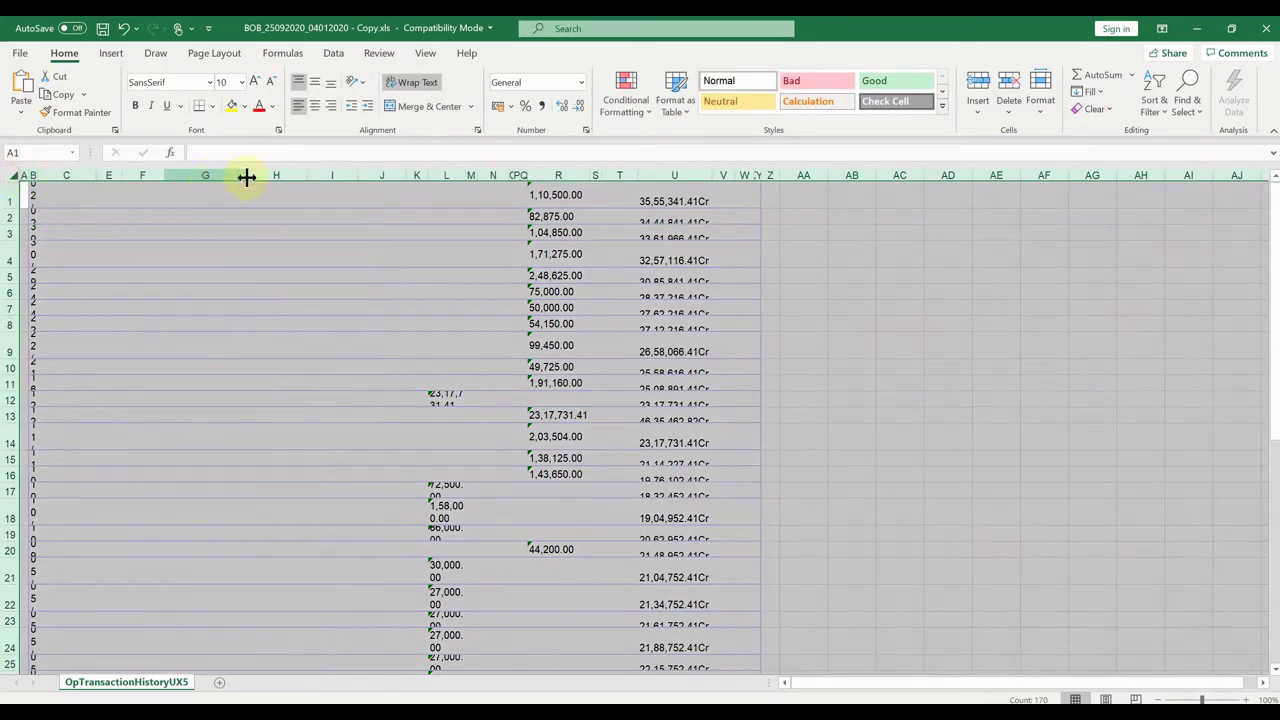
pyautogui.click(425, 106)
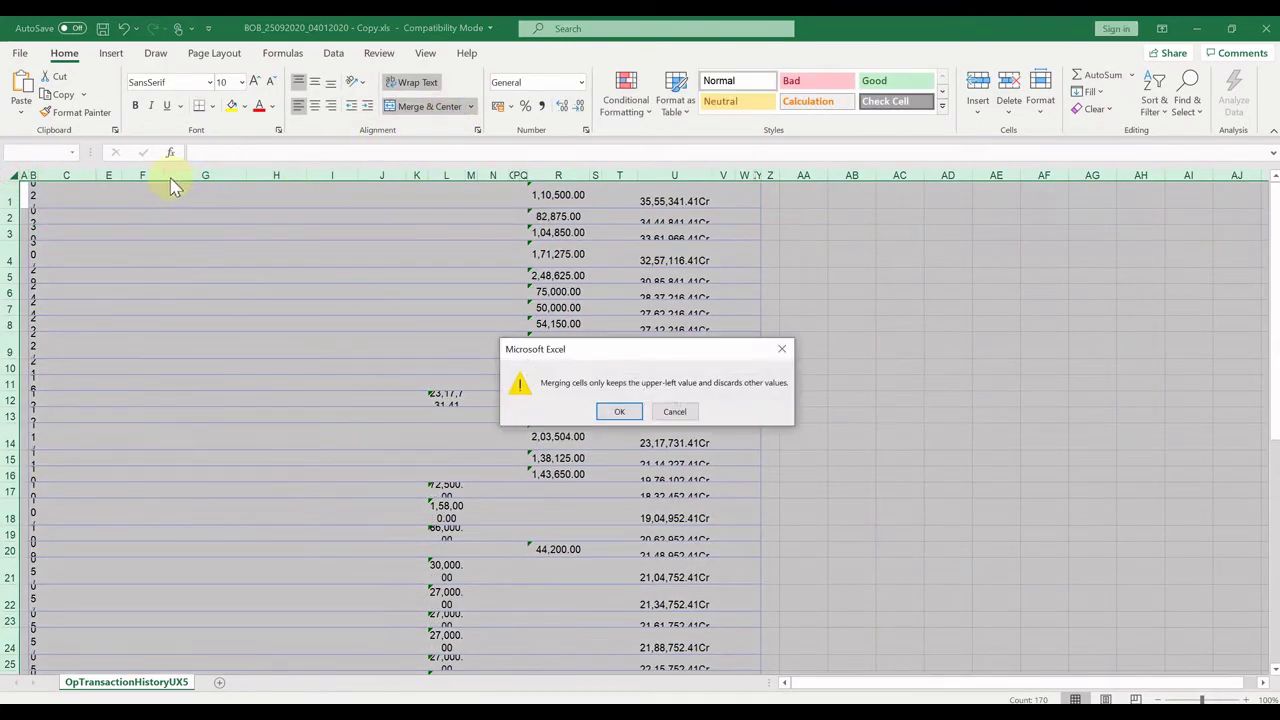
pyautogui.press('Escape')
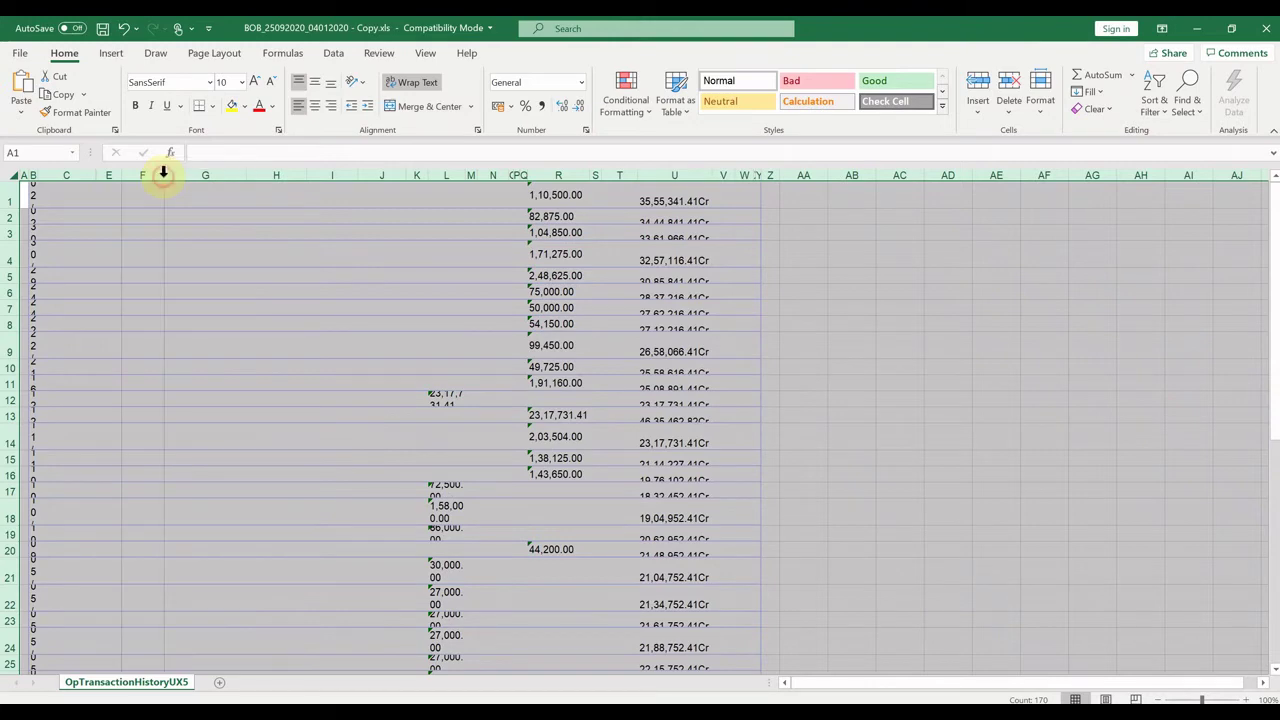
pyautogui.doubleClick(166, 176)
pyautogui.click(232, 231)
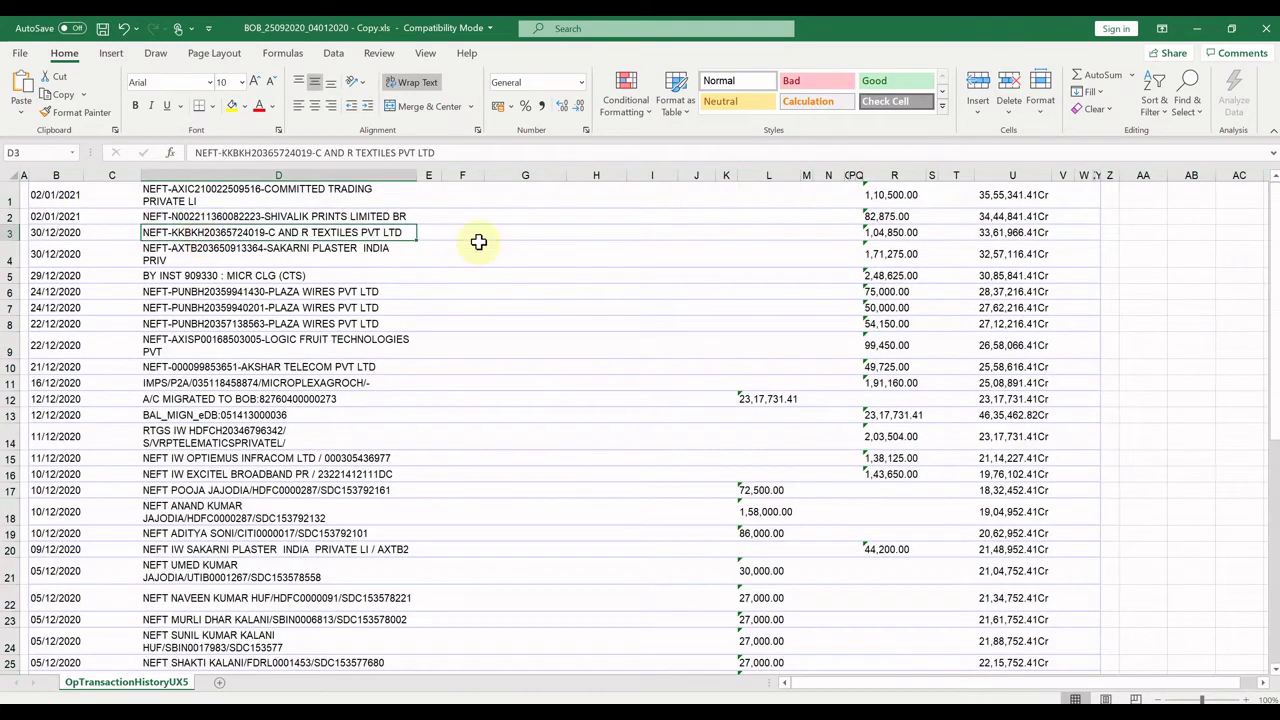
# Step: Copy all transaction dates from cells B1 to B42 of the bank statement
pyautogui.click(52, 193)
pyautogui.scroll(-11, 172, 355)
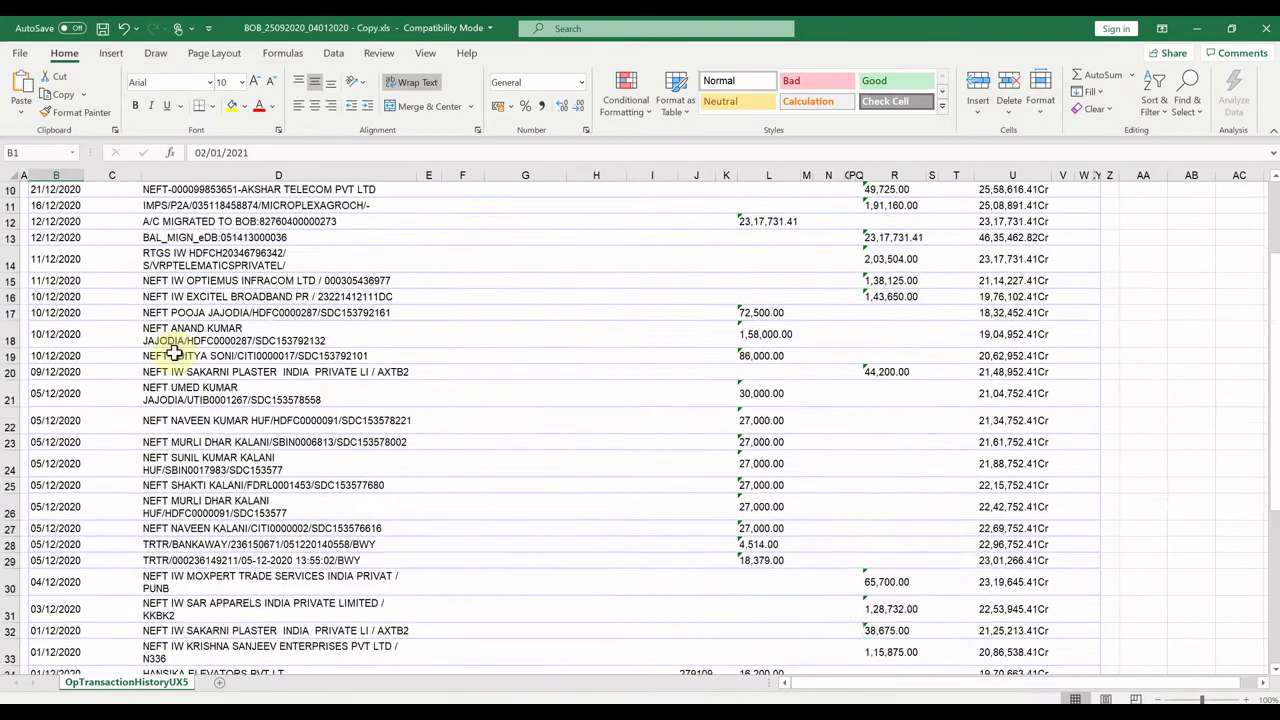
pyautogui.scroll(3, 171, 351)
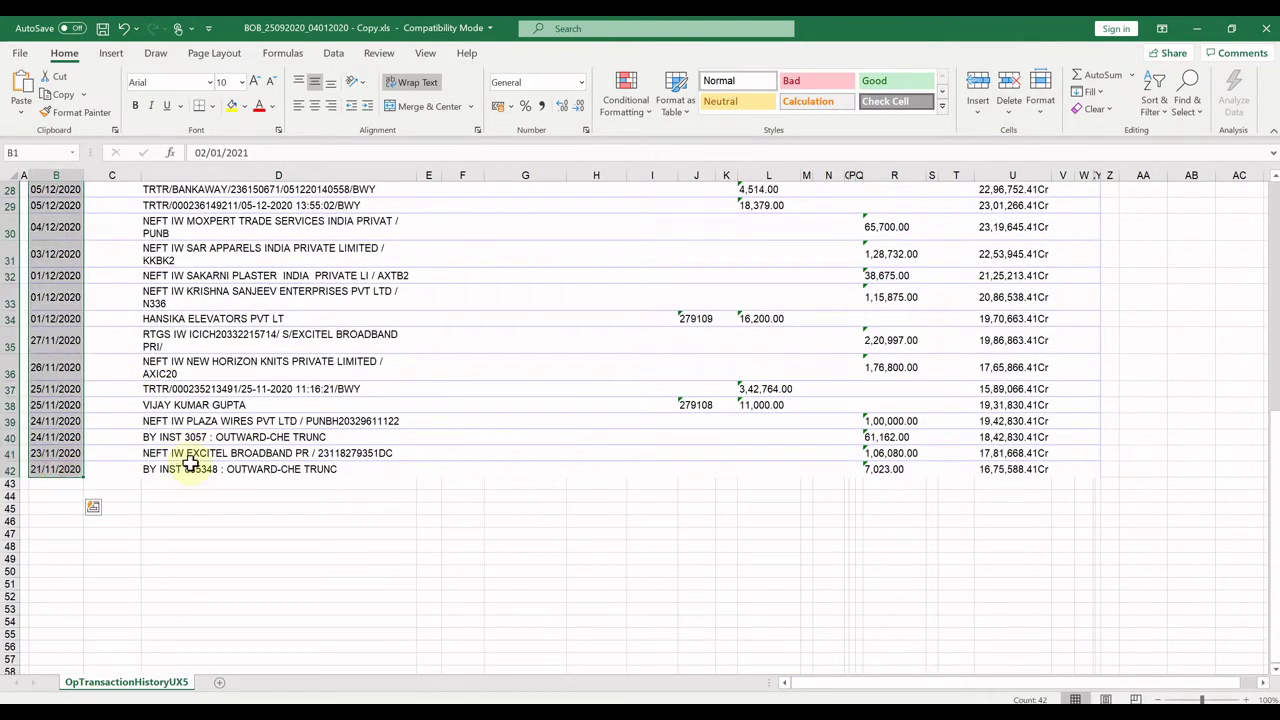
pyautogui.hotkey('ctrl', 'c')
pyautogui.scroll(9, 240, 430)
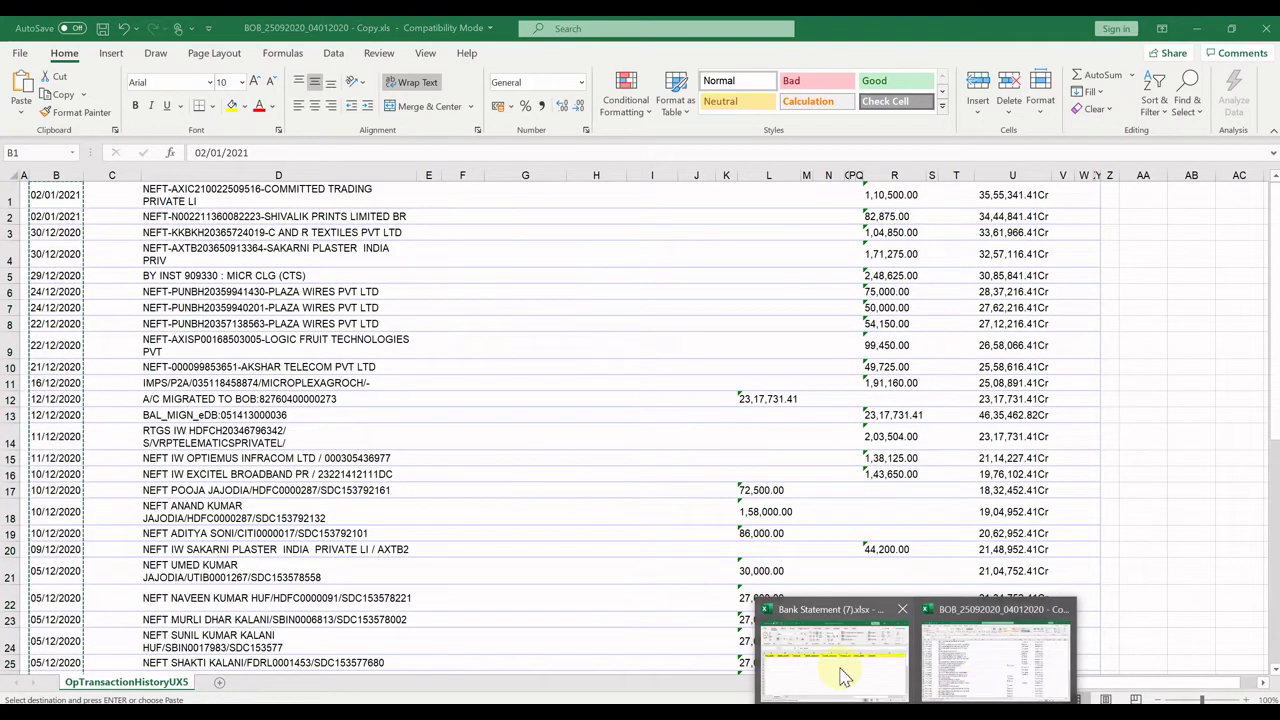
# Step: Switch to Bank Statement (7).xlsx and paste the dates into the txn_date and value_date columns, starting in row 2
pyautogui.click(840, 668)
pyautogui.click(491, 260)
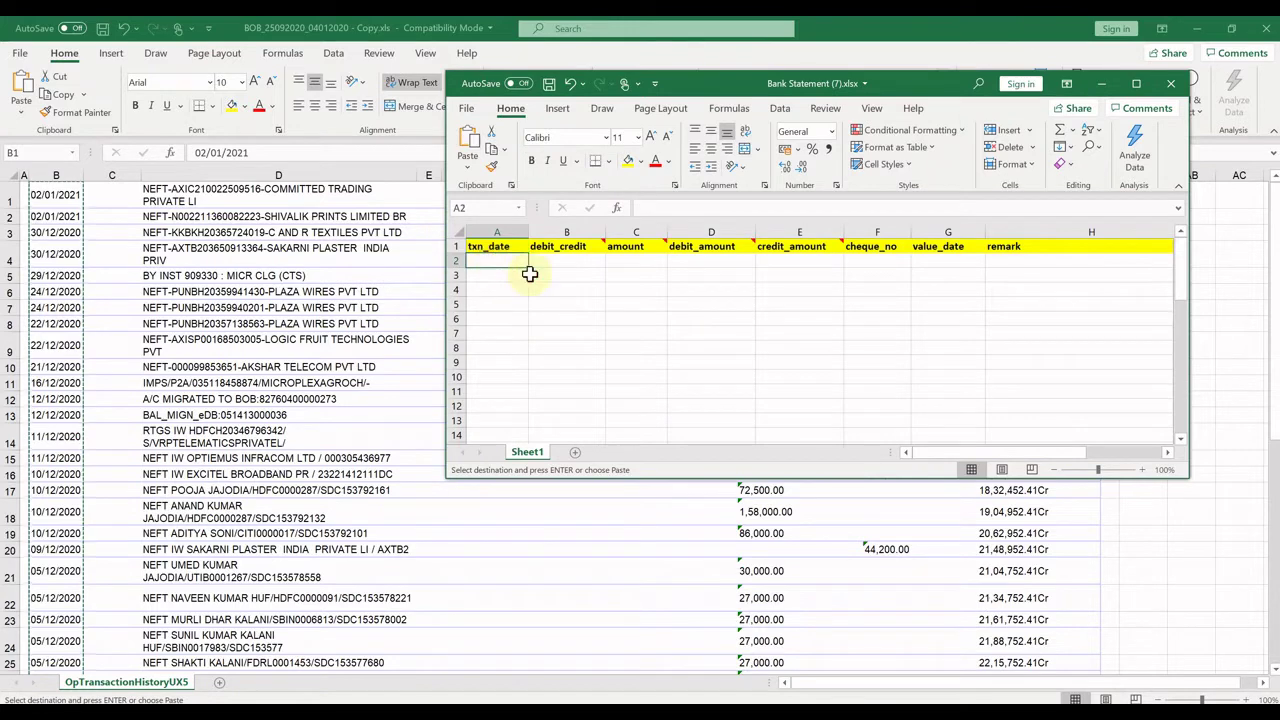
pyautogui.hotkey('ctrl', 'v')
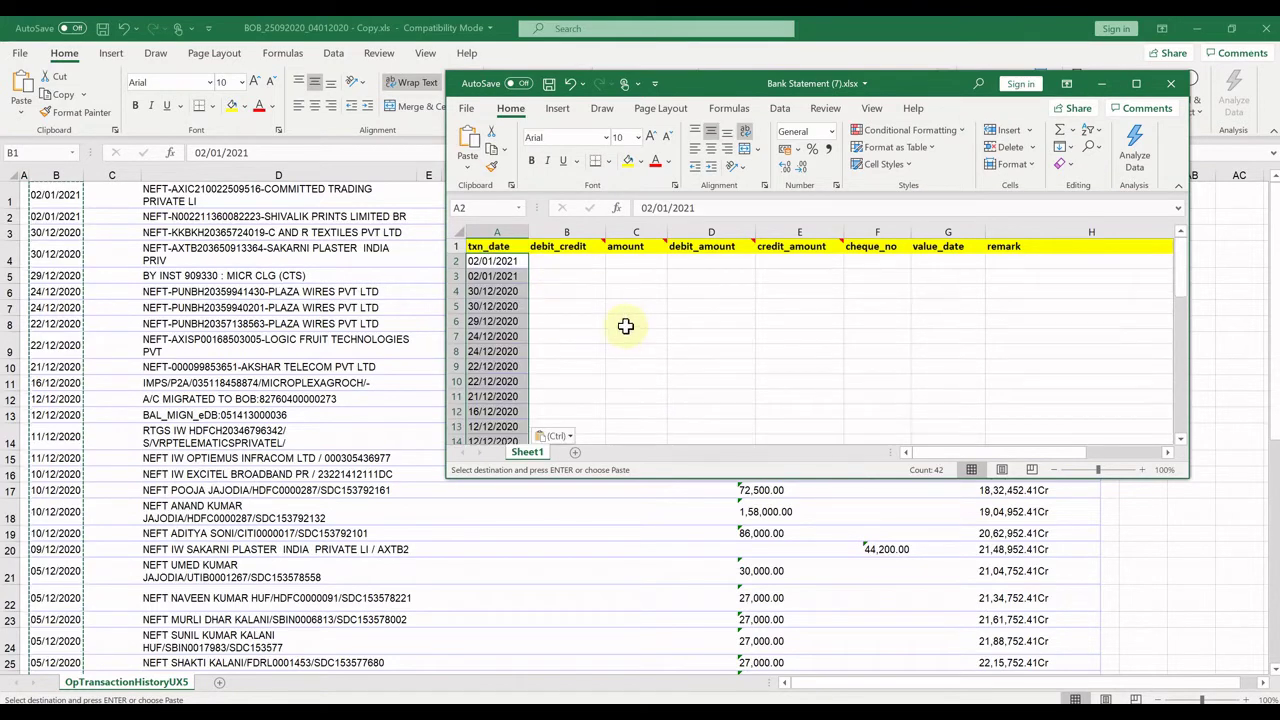
pyautogui.click(952, 262)
pyautogui.hotkey('ctrl', 'v')
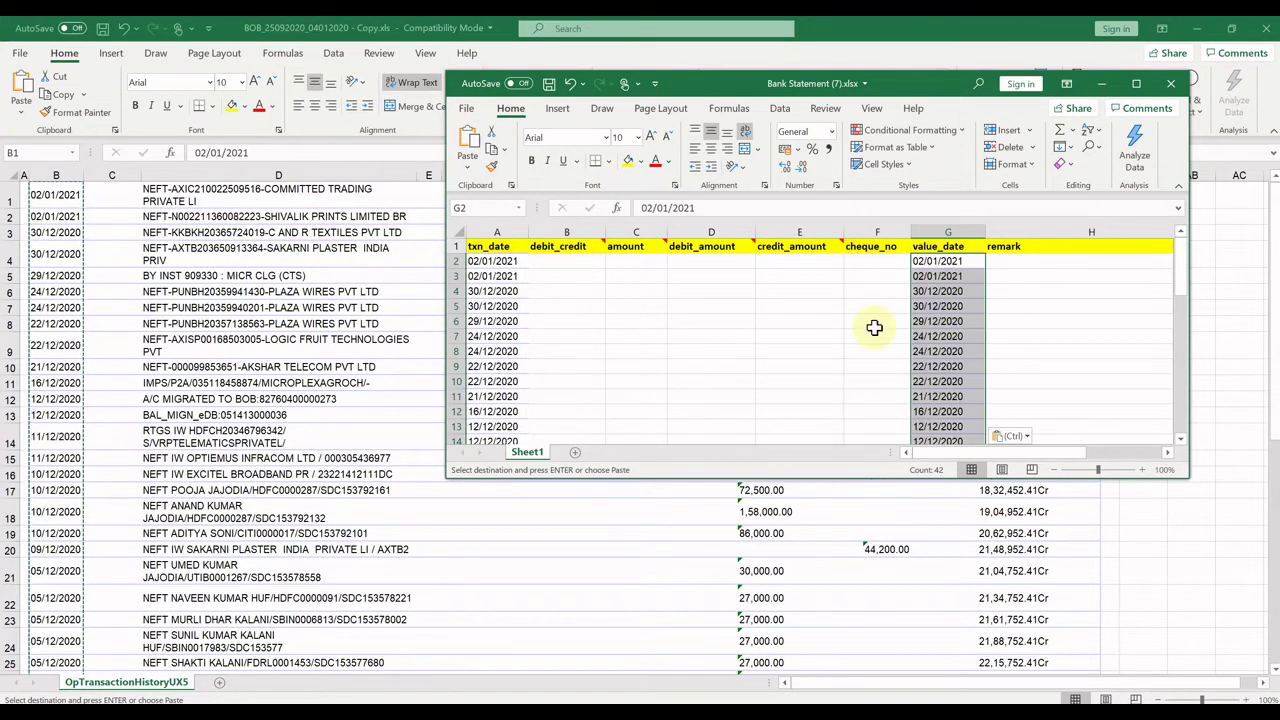
# Step: Return to the BOB statement workbook and copy all narrations from cells D1 to D42
pyautogui.hotkey('alt', 'Tab')
pyautogui.click(177, 195)
pyautogui.scroll(-11, 314, 329)
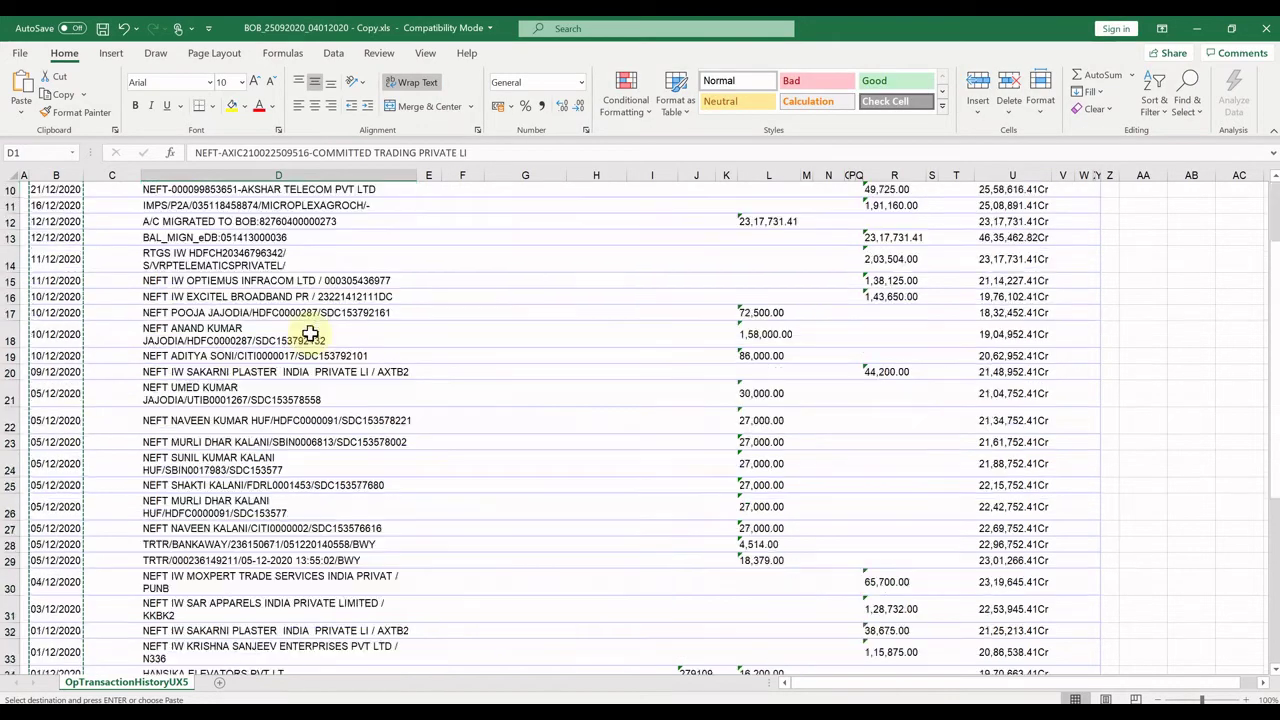
pyautogui.hotkey('ctrl', 'shift', 'Down')
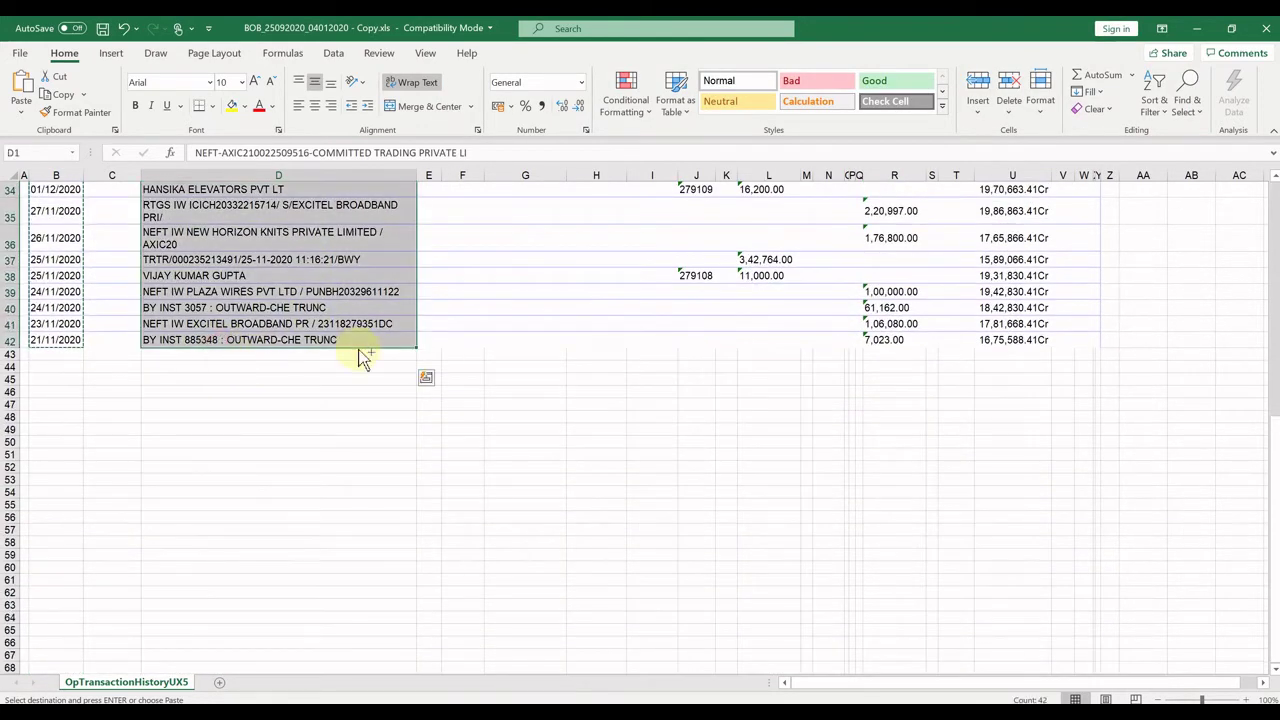
pyautogui.hotkey('ctrl', 'c')
# Step: Paste the narrations into the remark column of Bank Statement (7).xlsx, starting at H2
pyautogui.click(915, 712)
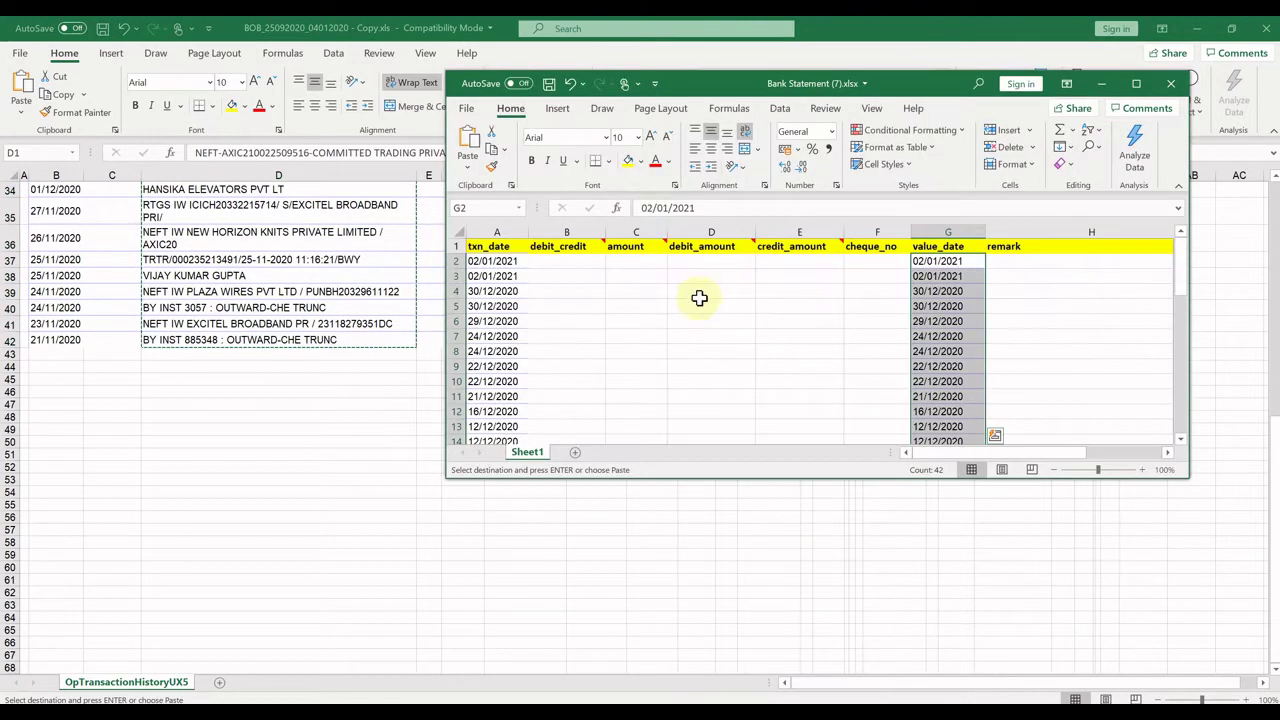
pyautogui.click(1032, 262)
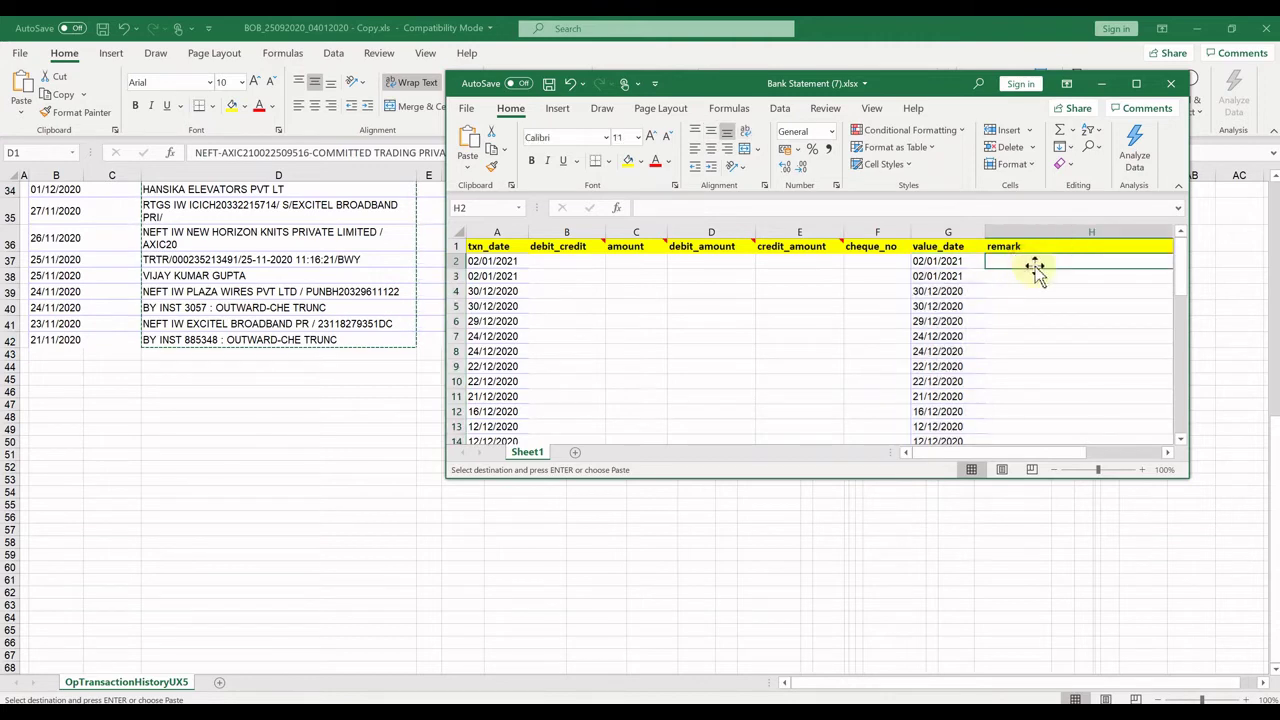
pyautogui.hotkey('ctrl', 'v')
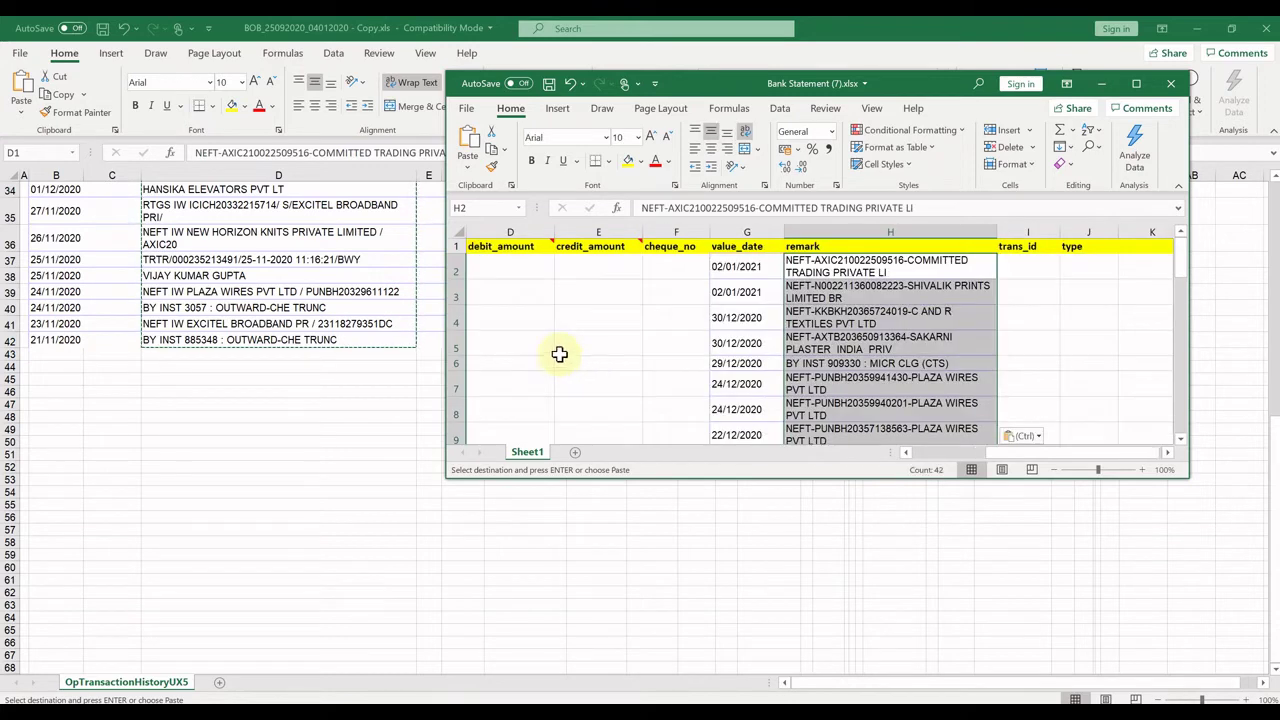
# Step: Return to the BOB statement workbook and copy the debit amounts from cells L1 to L42
pyautogui.click(341, 336)
pyautogui.scroll(4, 341, 336)
pyautogui.scroll(7, 341, 336)
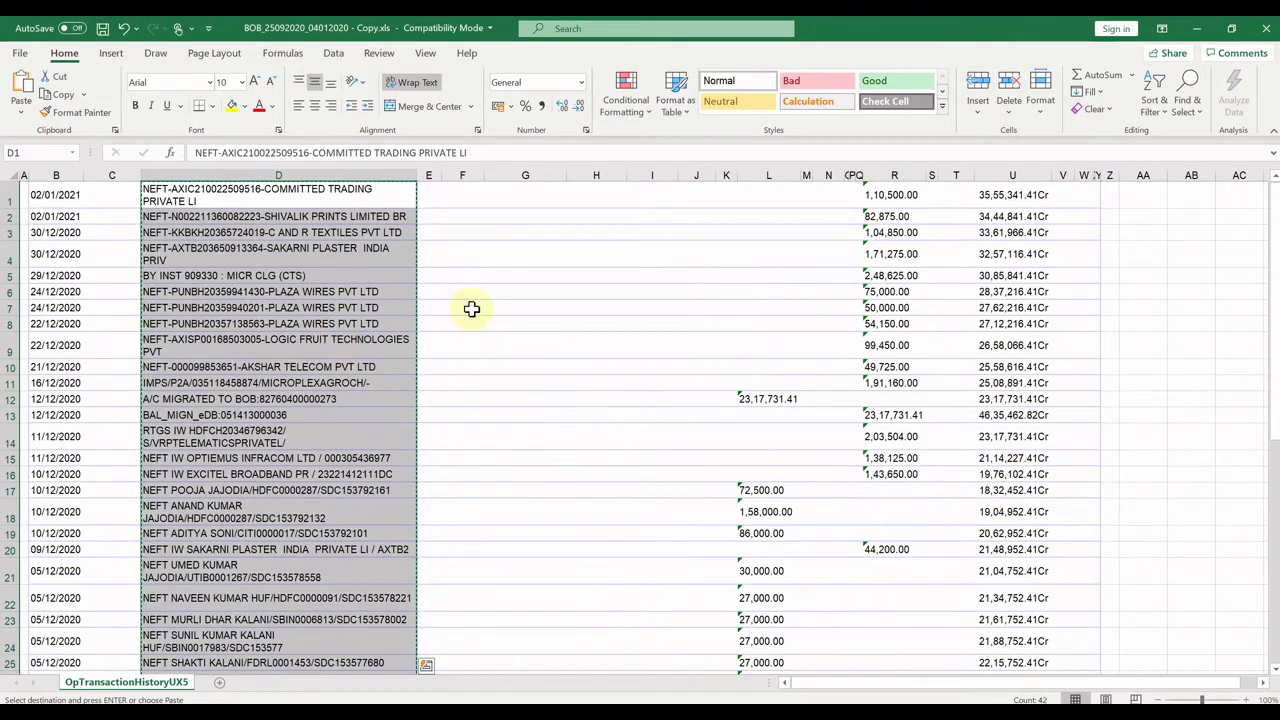
pyautogui.click(745, 194)
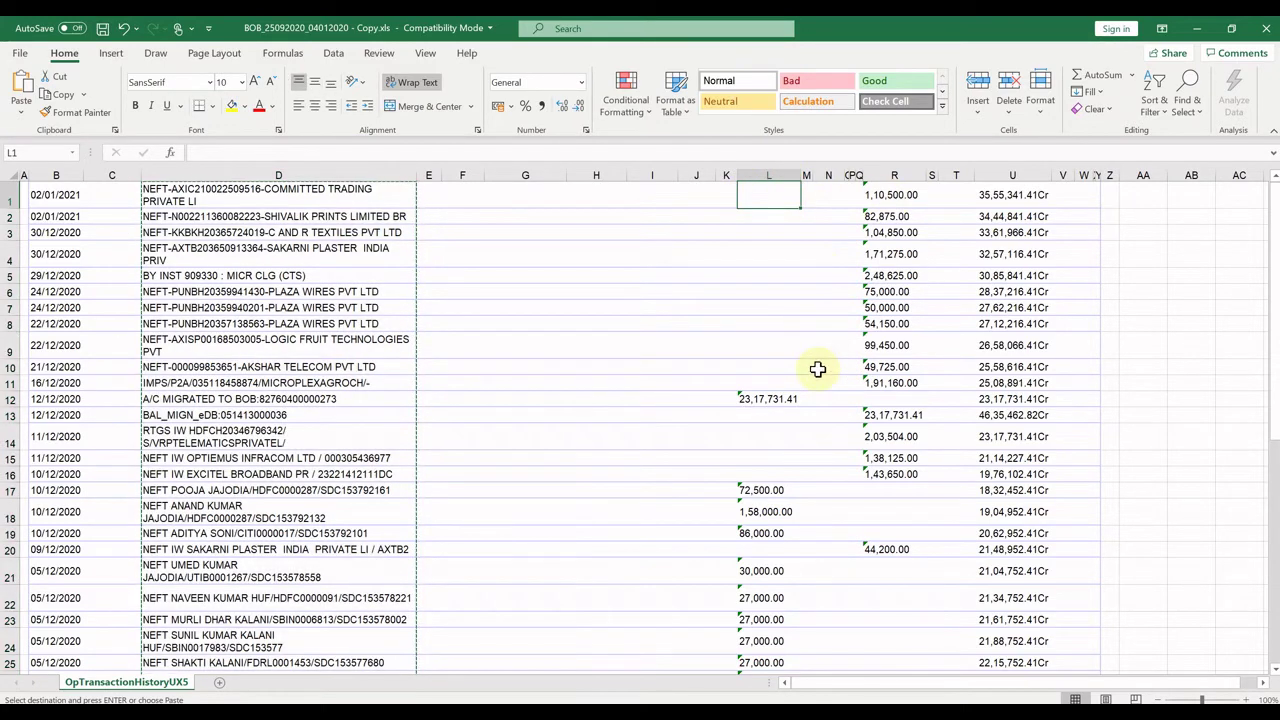
pyautogui.scroll(-8, 817, 369)
pyautogui.hotkey('shift', 'Down')
pyautogui.hotkey('shift', 'Down')
pyautogui.hotkey('shift', 'Down')
pyautogui.hotkey('shift', 'Down')
pyautogui.hotkey('shift', 'Down')
pyautogui.hotkey('shift', 'Down')
pyautogui.hotkey('shift', 'Down')
pyautogui.hotkey('shift', 'Down')
pyautogui.hotkey('shift', 'Down')
pyautogui.hotkey('shift', 'Down')
pyautogui.hotkey('shift', 'Down')
pyautogui.hotkey('shift', 'Down')
pyautogui.hotkey('shift', 'Down')
pyautogui.hotkey('shift', 'Down')
pyautogui.hotkey('shift', 'Down')
pyautogui.hotkey('shift', 'Down')
pyautogui.hotkey('shift', 'Down')
pyautogui.hotkey('shift', 'Down')
pyautogui.hotkey('shift', 'Down')
pyautogui.hotkey('shift', 'Down')
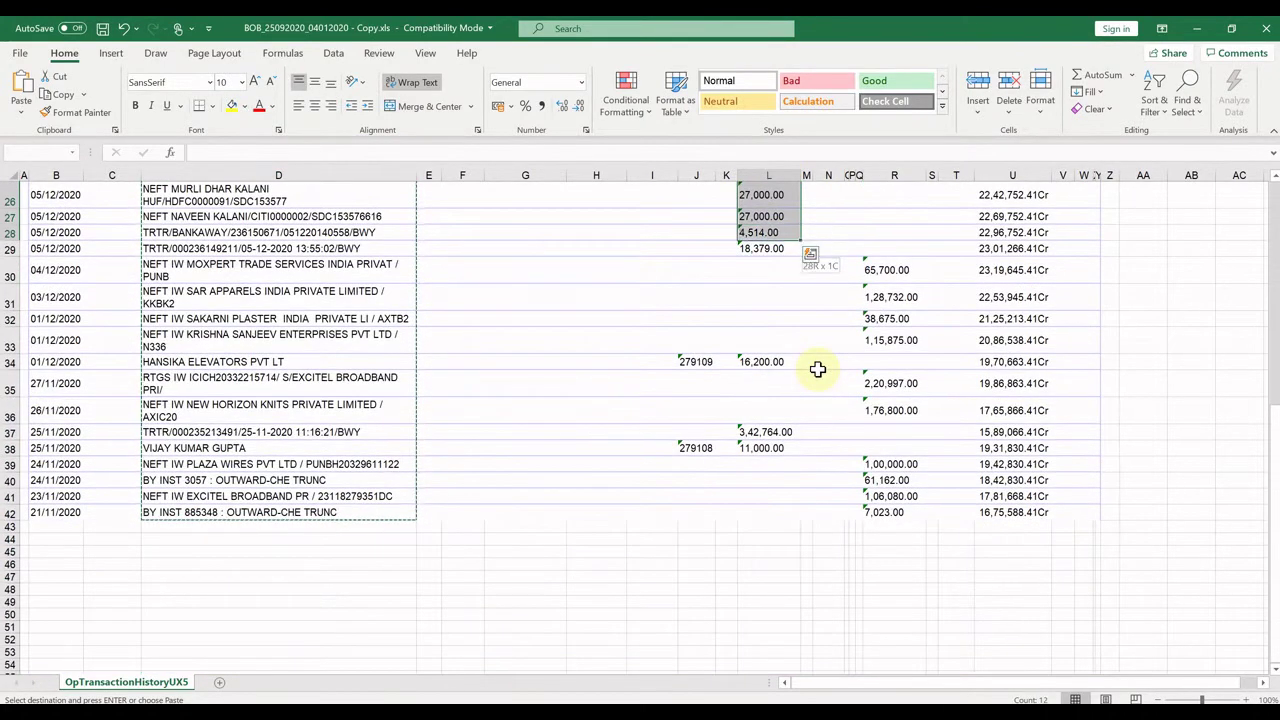
pyautogui.hotkey('shift', 'Down')
pyautogui.hotkey('shift', 'Down')
pyautogui.hotkey('shift', 'Down')
pyautogui.hotkey('shift', 'Down')
pyautogui.hotkey('shift', 'Down')
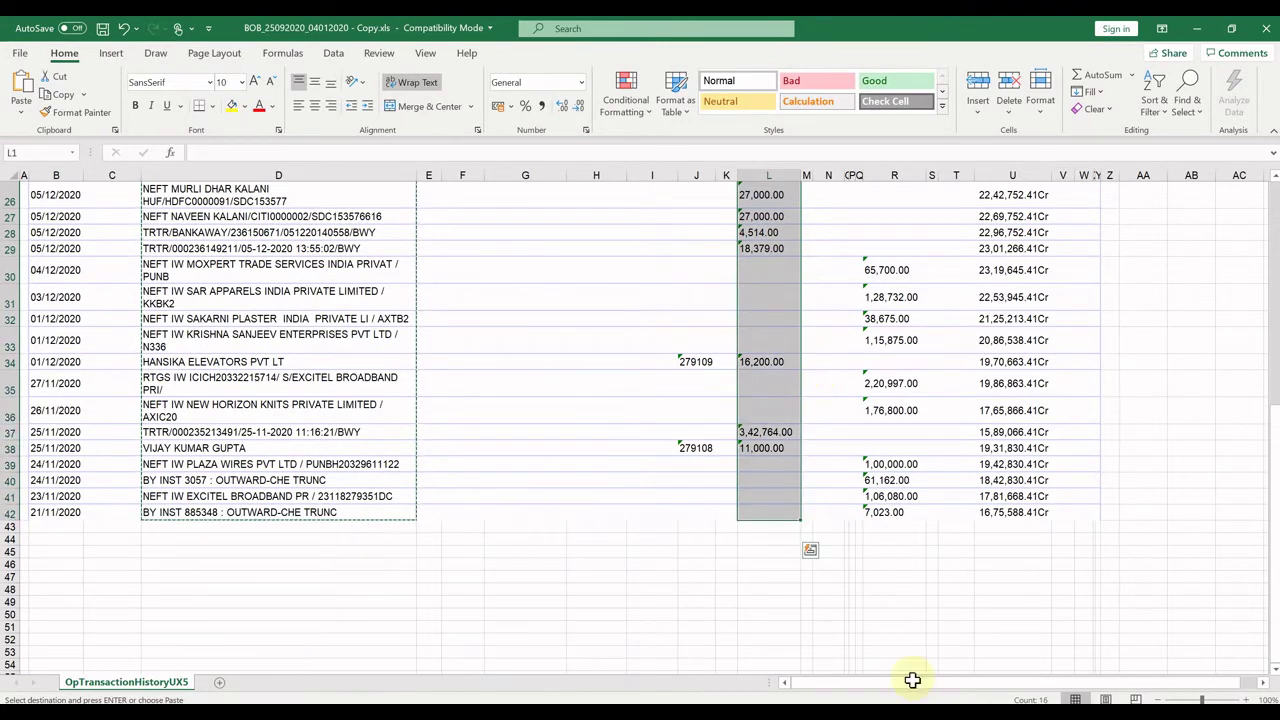
pyautogui.hotkey('ctrl', 'c')
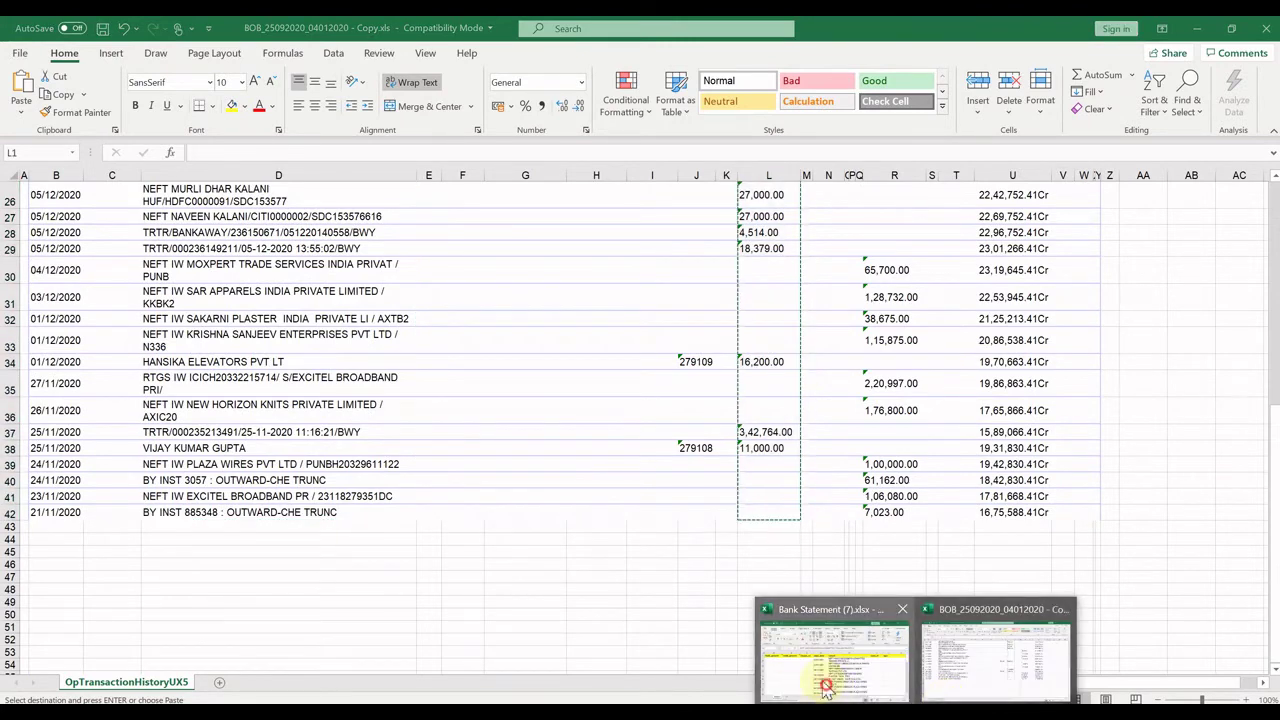
# Step: Switch to Bank Statement (7).xlsx and paste the debit amounts into the debit_amount column, starting at D2
pyautogui.click(840, 660)
pyautogui.click(505, 268)
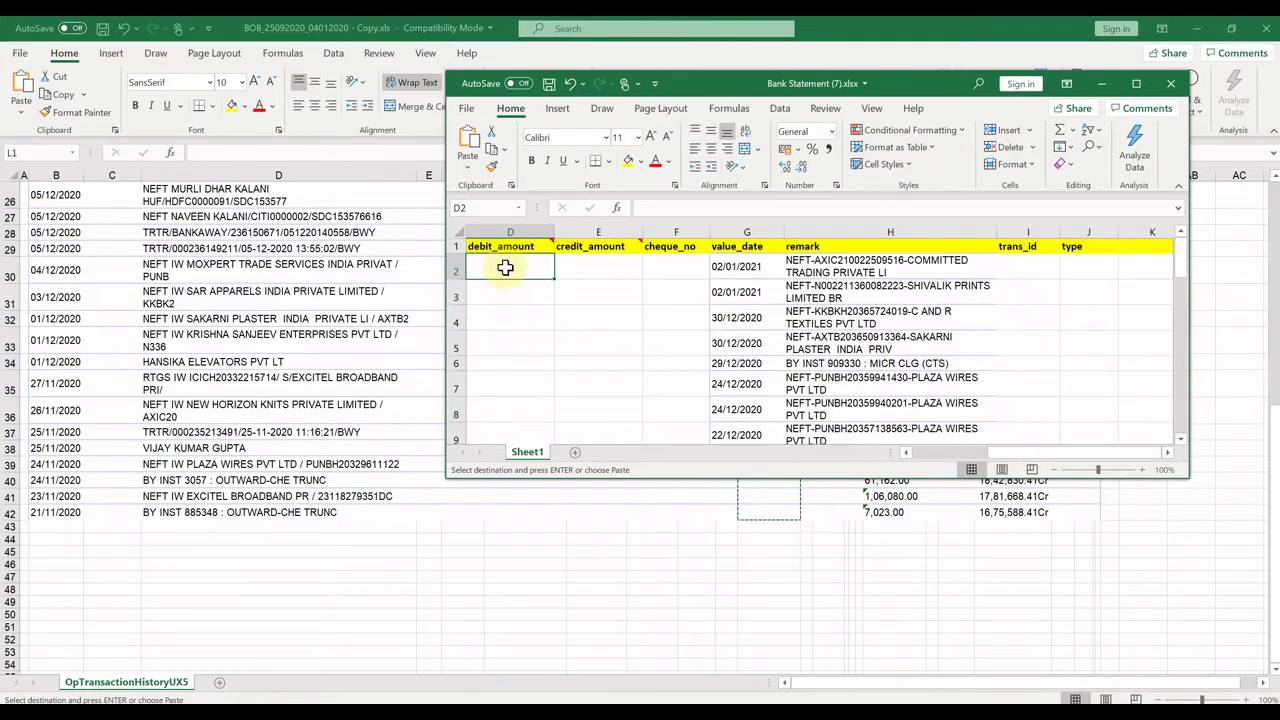
# Step: Return to the BOB statement workbook and copy the credit amounts from cells R1 to R42
pyautogui.hotkey('alt', 'Tab')
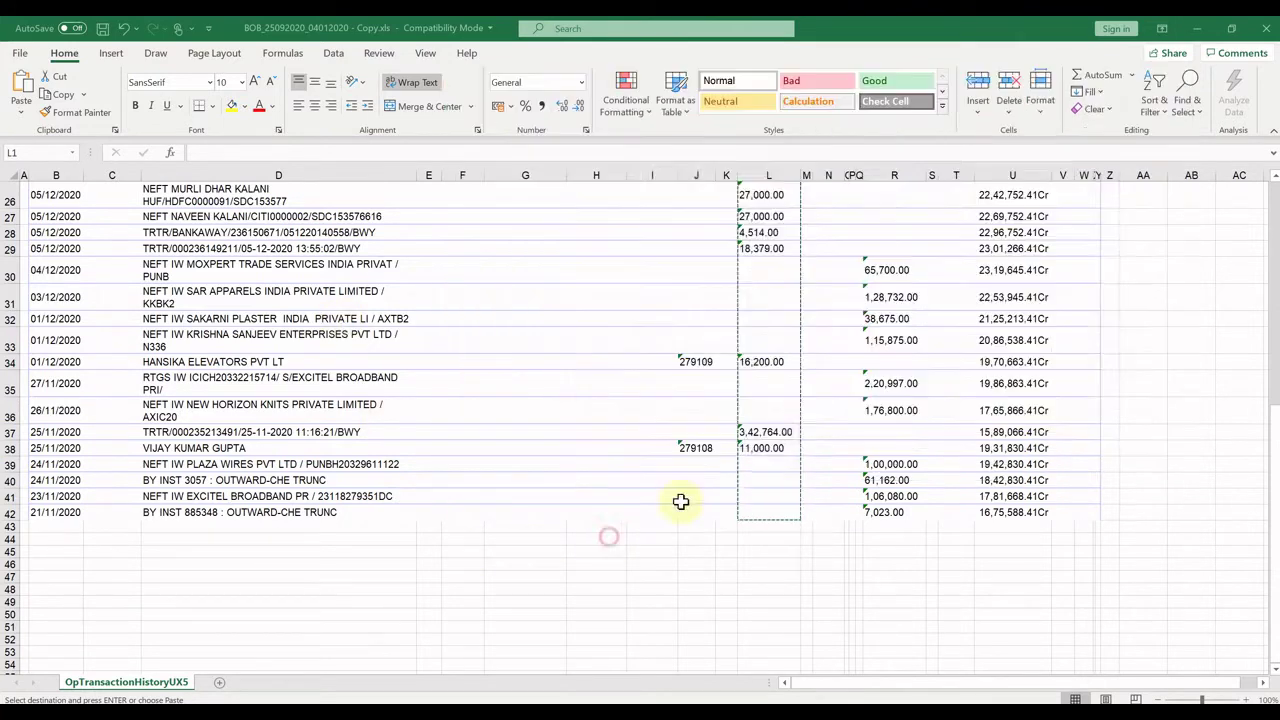
pyautogui.scroll(7, 833, 414)
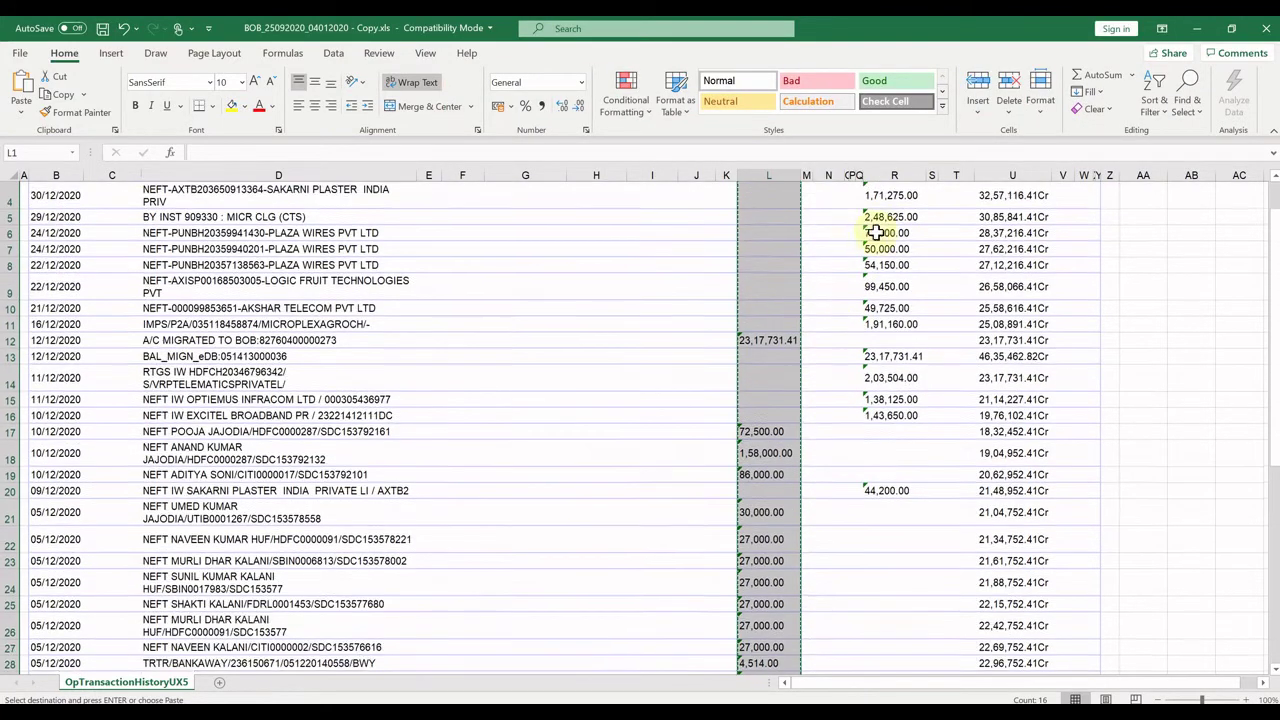
pyautogui.scroll(1, 883, 272)
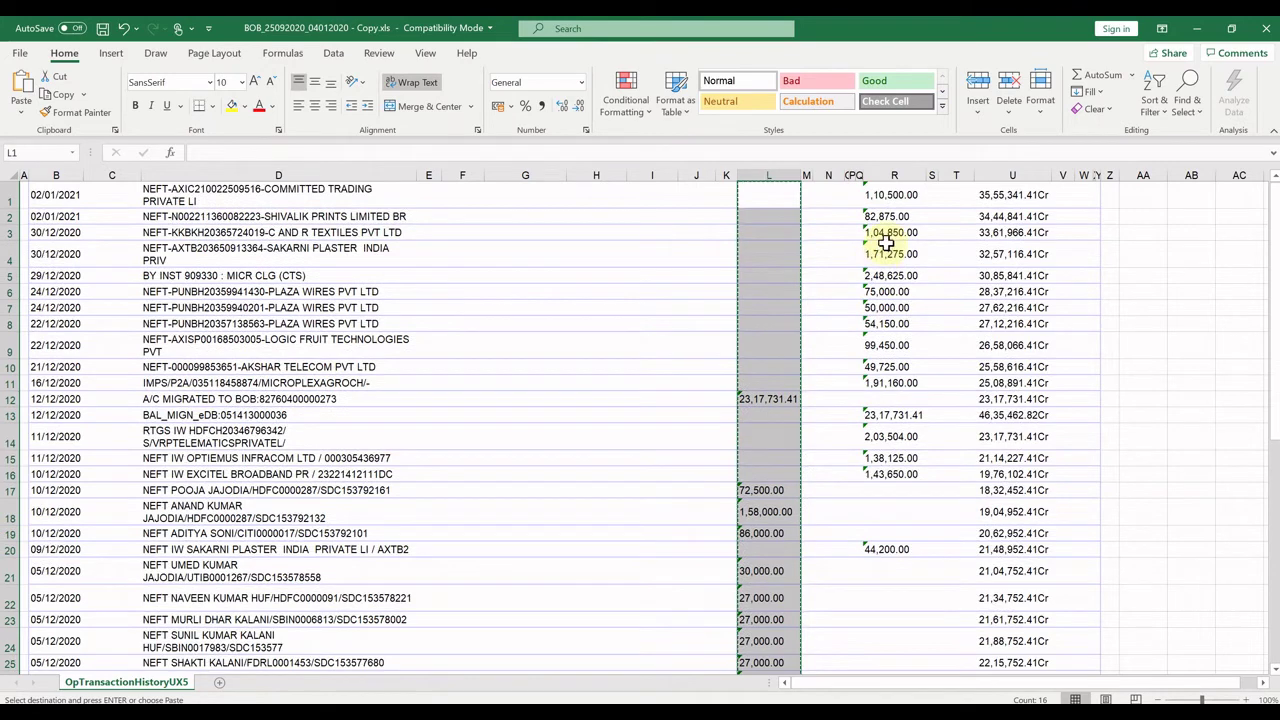
pyautogui.click(887, 194)
pyautogui.hotkey('shift', 'Down')
pyautogui.hotkey('shift', 'Down')
pyautogui.hotkey('shift', 'Down')
pyautogui.hotkey('shift', 'Down')
pyautogui.hotkey('shift', 'Down')
pyautogui.hotkey('shift', 'Down')
pyautogui.hotkey('shift', 'Down')
pyautogui.hotkey('shift', 'Down')
pyautogui.hotkey('shift', 'Down')
pyautogui.hotkey('shift', 'Down')
pyautogui.hotkey('shift', 'Down')
pyautogui.hotkey('shift', 'Down')
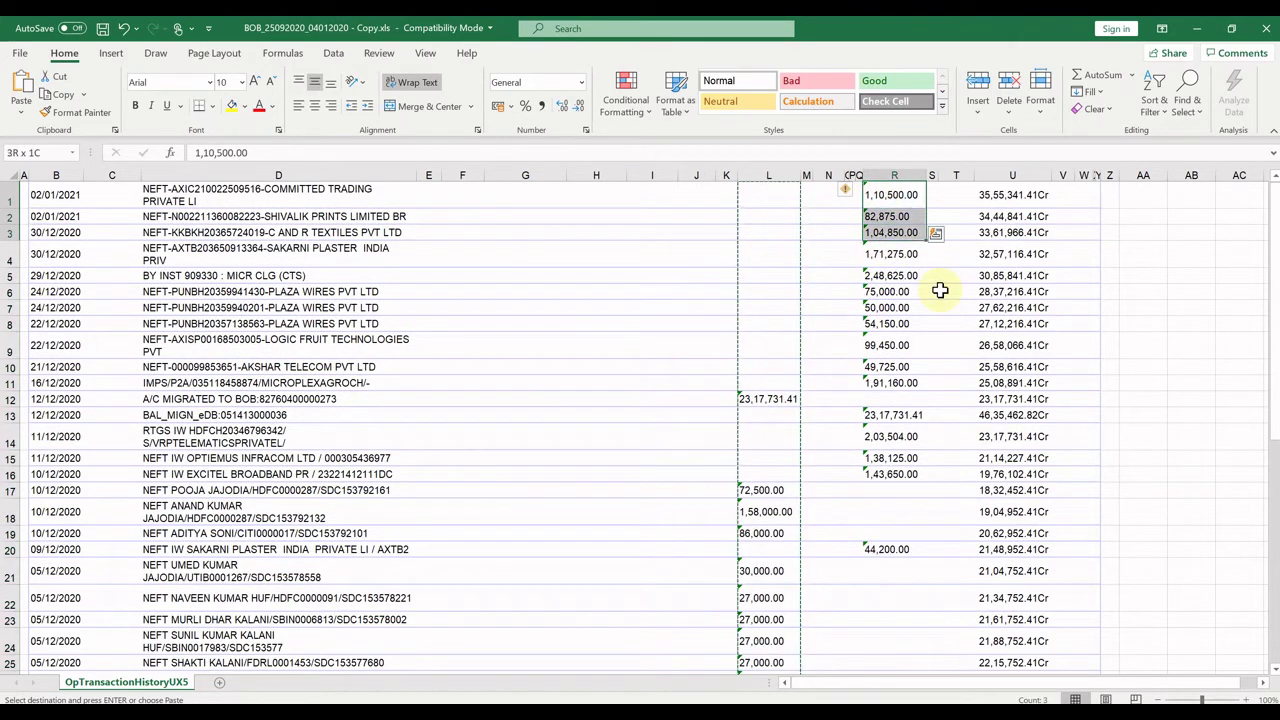
pyautogui.hotkey('shift', 'Down')
pyautogui.hotkey('shift', 'Down')
pyautogui.hotkey('shift', 'Down')
pyautogui.hotkey('shift', 'Down')
pyautogui.hotkey('shift', 'Down')
pyautogui.hotkey('shift', 'Down')
pyautogui.hotkey('shift', 'Down')
pyautogui.hotkey('shift', 'Down')
pyautogui.hotkey('shift', 'Down')
pyautogui.hotkey('shift', 'Down')
pyautogui.hotkey('shift', 'Down')
pyautogui.hotkey('shift', 'Down')
pyautogui.hotkey('shift', 'Down')
pyautogui.hotkey('shift', 'Down')
pyautogui.hotkey('shift', 'Down')
pyautogui.hotkey('shift', 'Down')
pyautogui.hotkey('shift', 'Down')
pyautogui.hotkey('shift', 'Down')
pyautogui.hotkey('shift', 'Down')
pyautogui.hotkey('shift', 'Down')
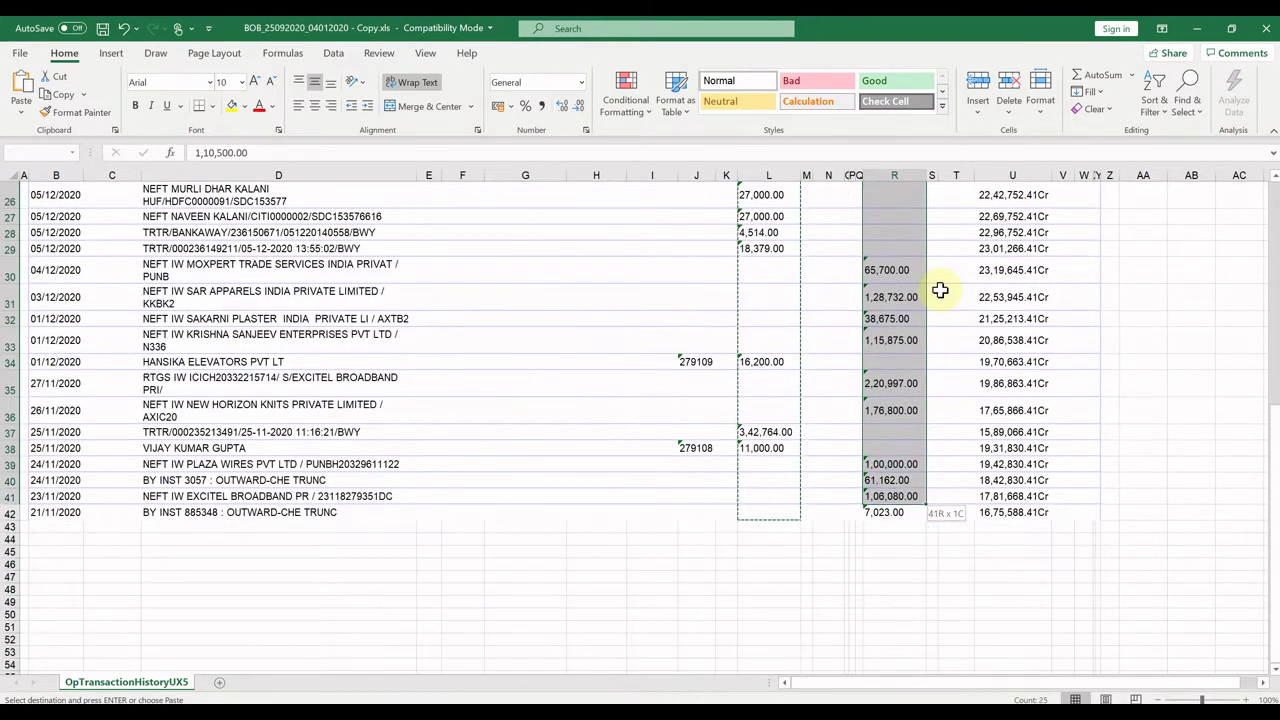
pyautogui.hotkey('ctrl', 'c')
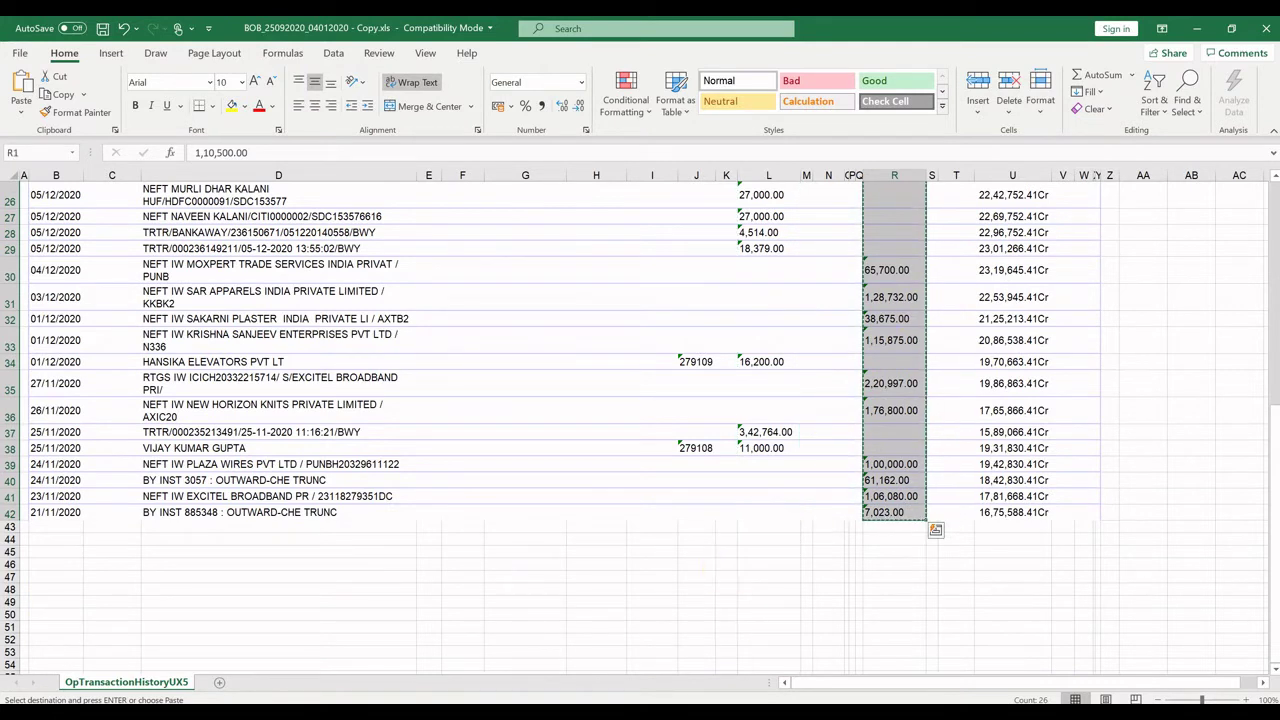
# Step: Paste the credit amounts into the credit_amount column of Bank Statement (7).xlsx, starting at E2
pyautogui.moveTo(971, 671)
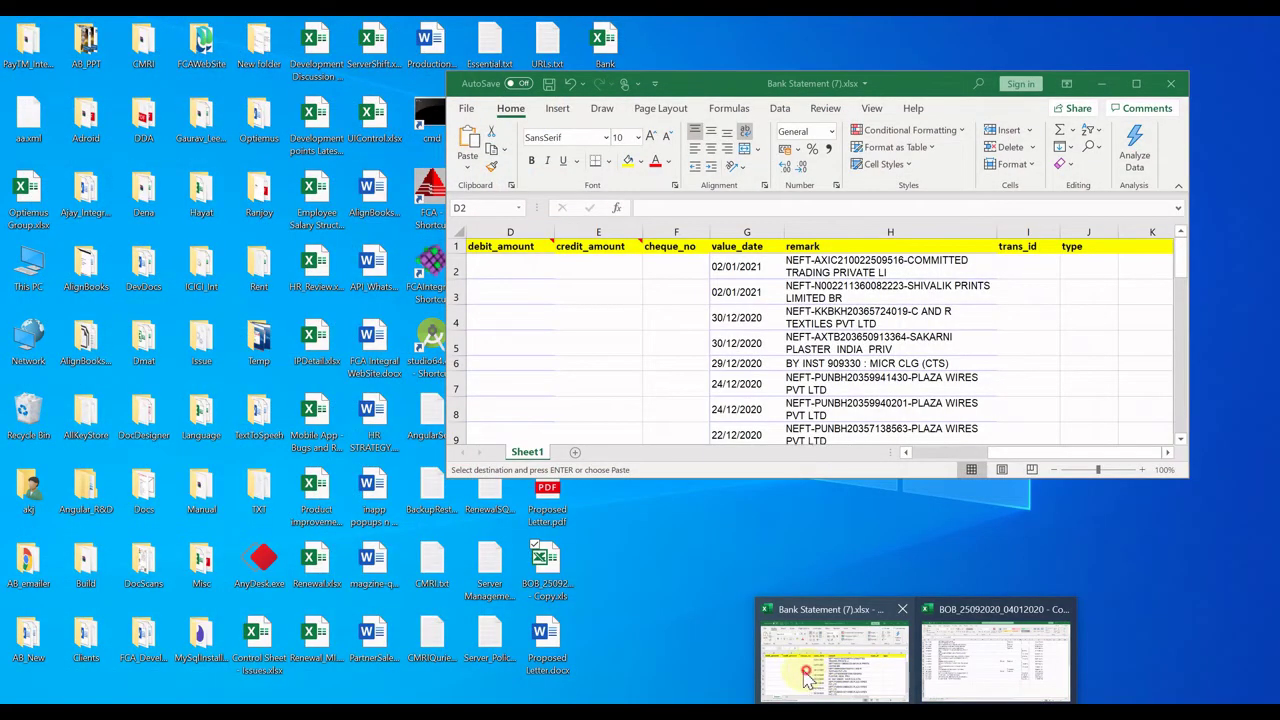
pyautogui.click(806, 677)
pyautogui.click(591, 264)
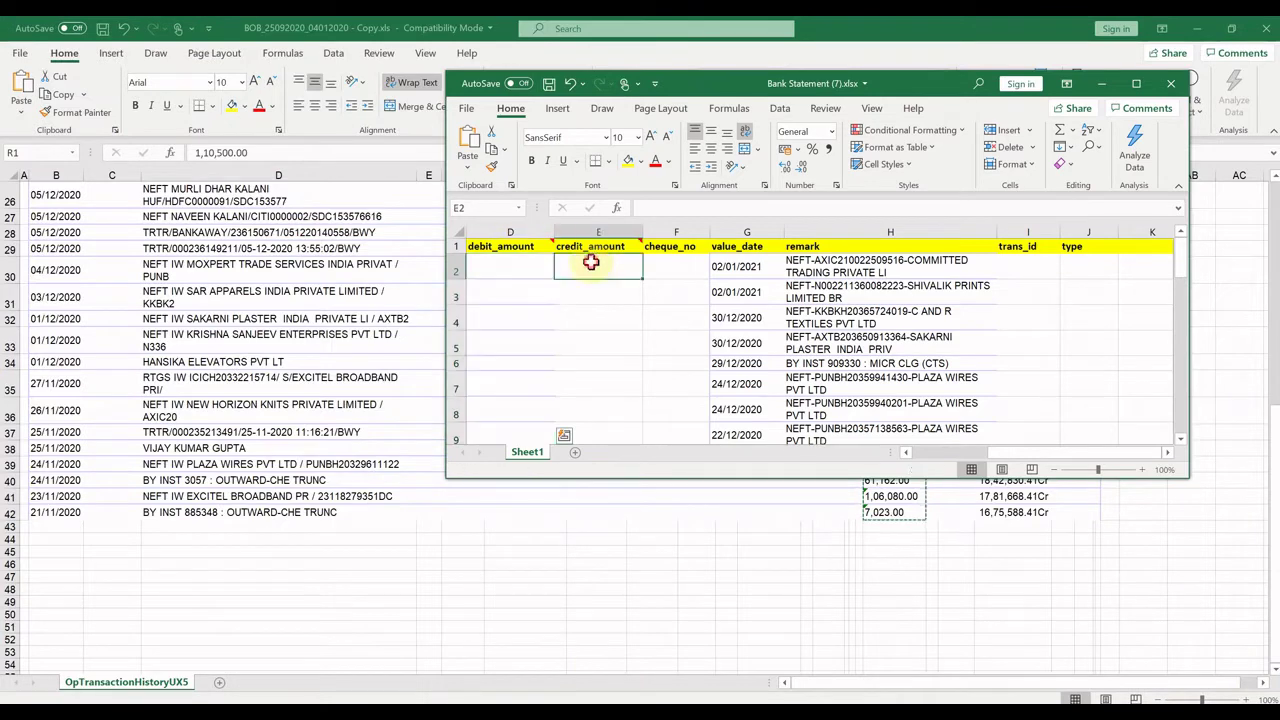
pyautogui.hotkey('ctrl', 'v')
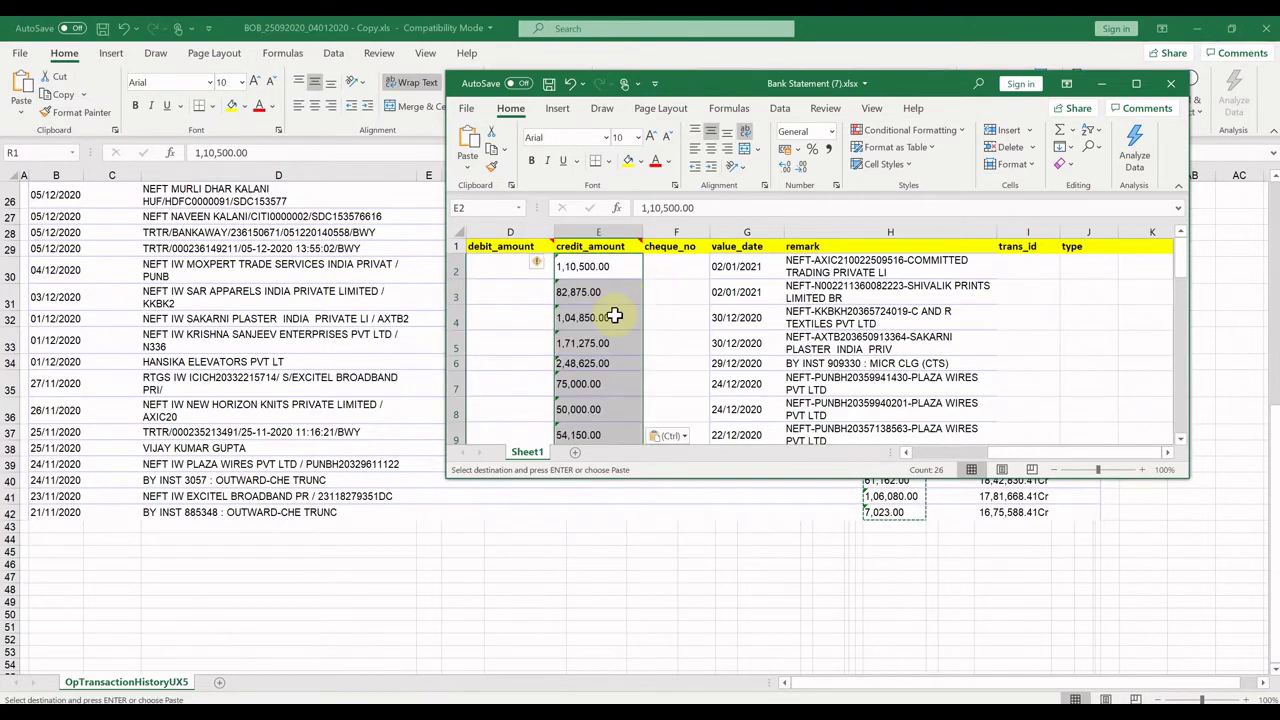
# Step: Check the pasted rows, save Bank Statement (7).xlsx, and switch to the Quick Bank Transaction page in AlignBooks
pyautogui.scroll(-6, 613, 316)
pyautogui.scroll(-4, 613, 316)
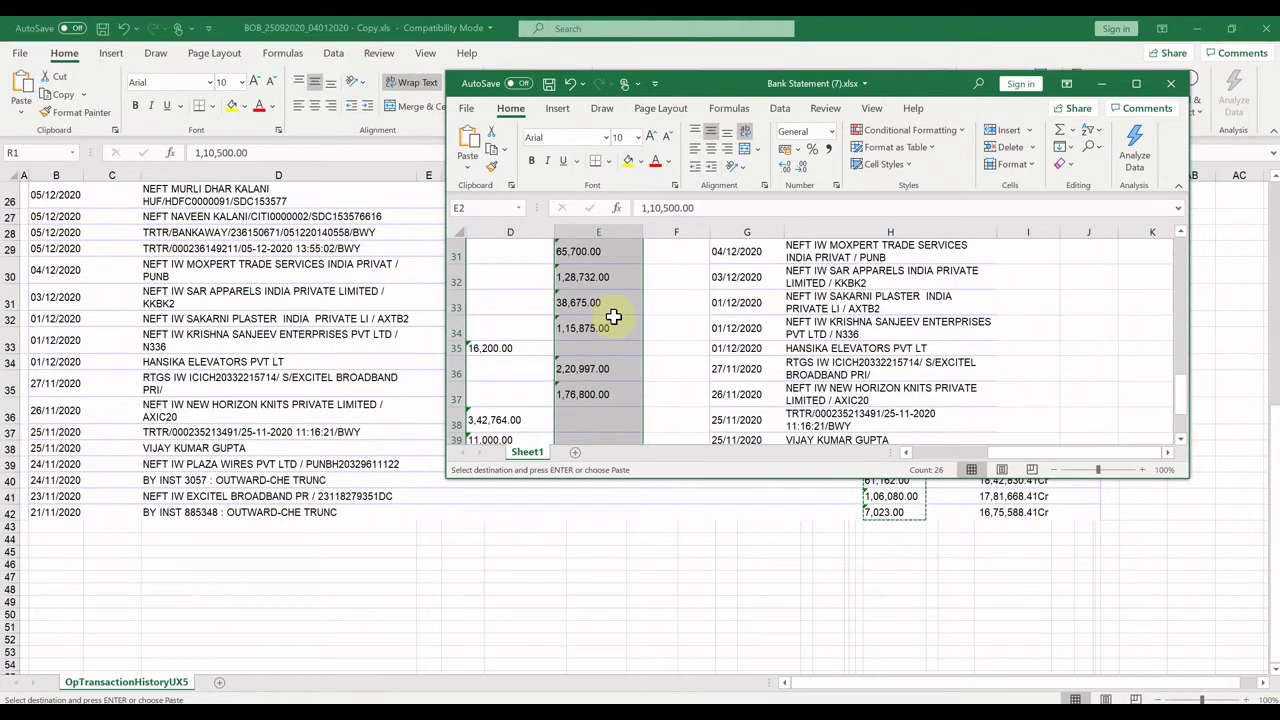
pyautogui.scroll(-5, 613, 316)
pyautogui.scroll(5, 611, 315)
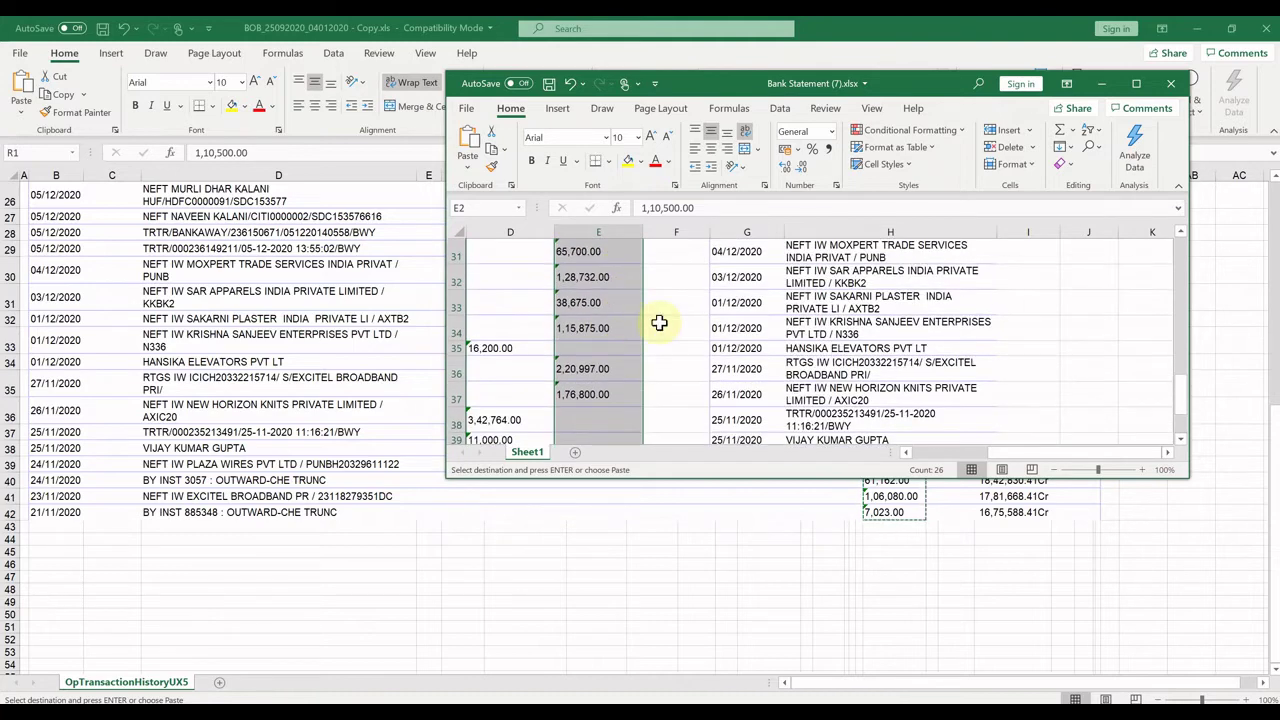
pyautogui.hotkey('ctrl', 's')
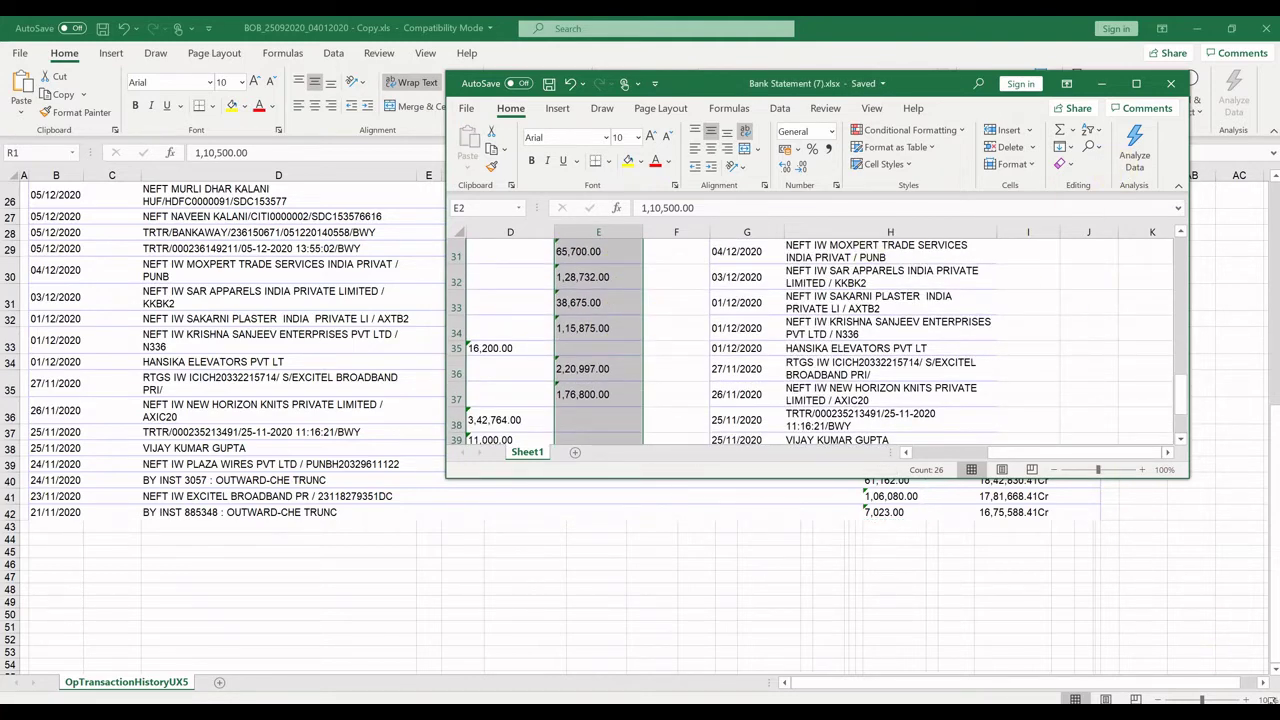
pyautogui.press('super+d')
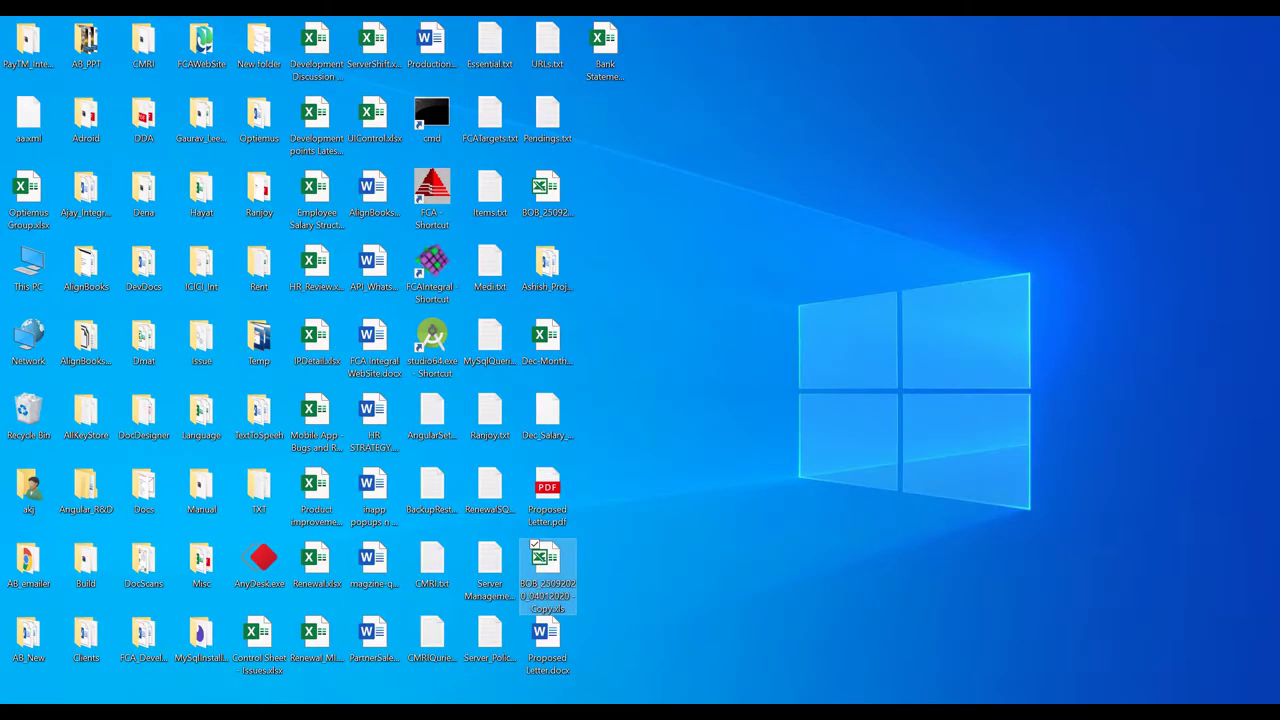
pyautogui.click(614, 677)
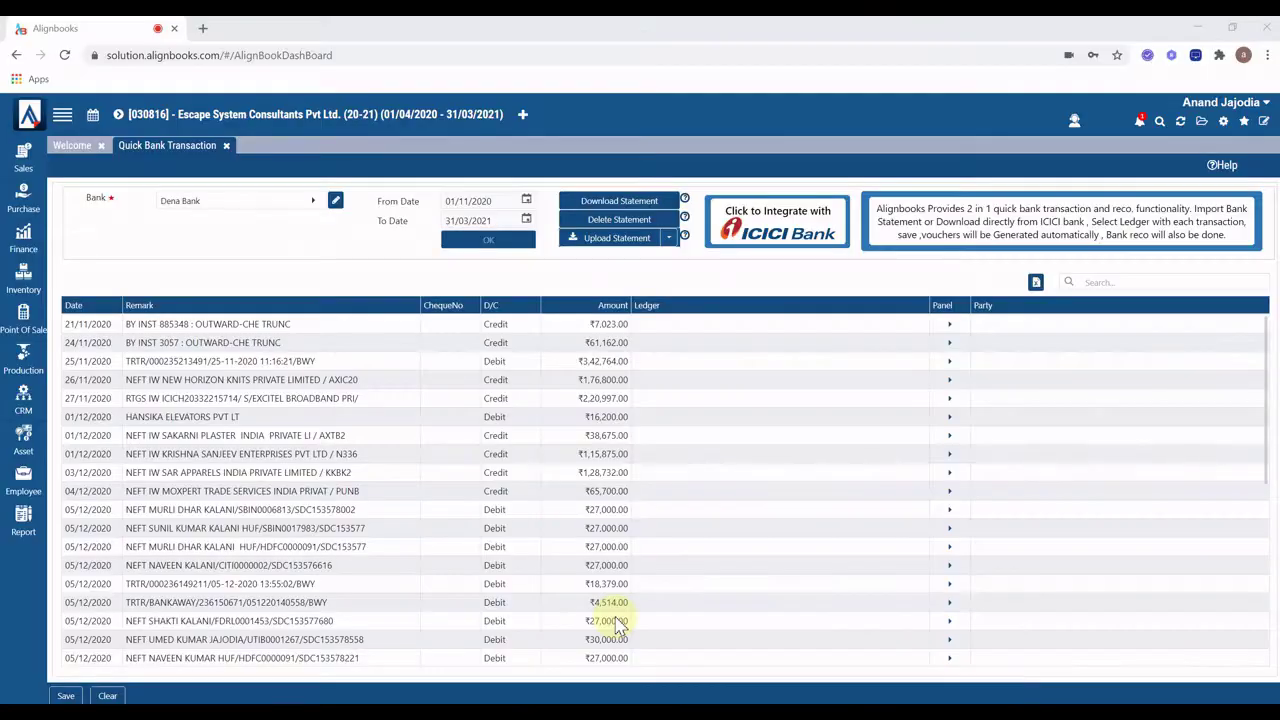
# Step: Choose Bank Statement (7).xlsx from the Desktop as the statement file to upload, and exit the Excel import dialog
pyautogui.click(609, 245)
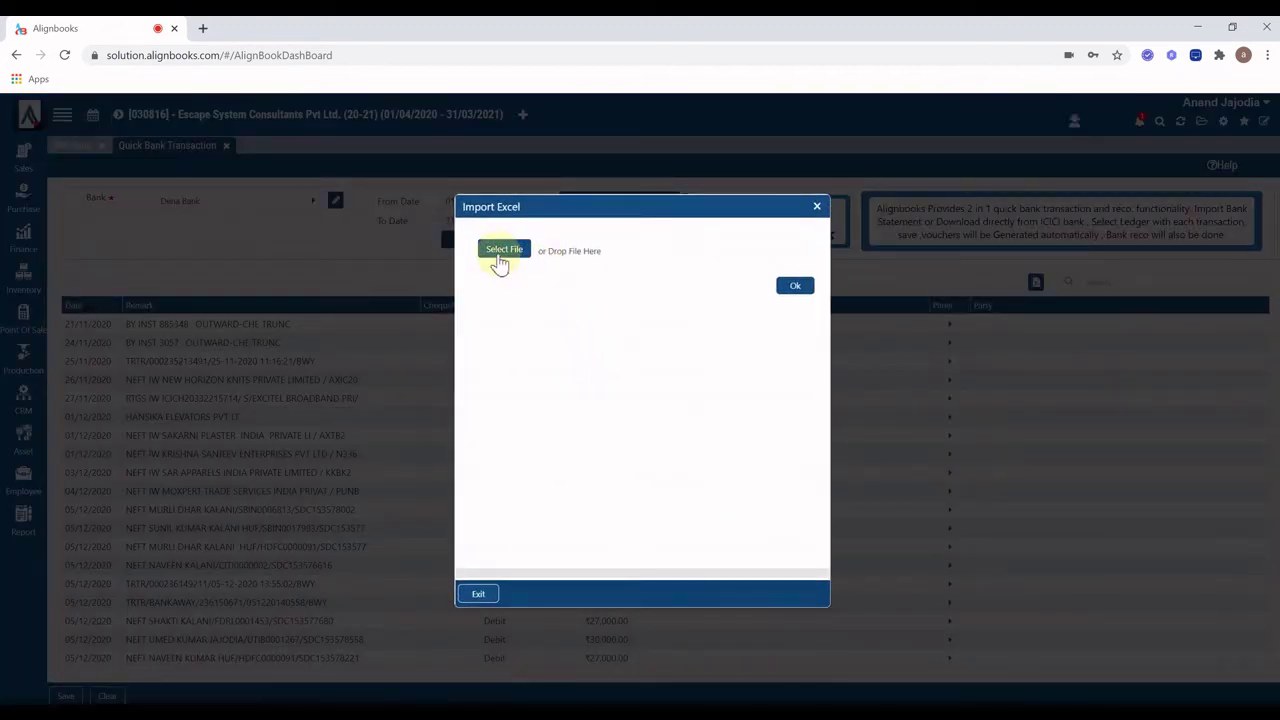
pyautogui.click(501, 256)
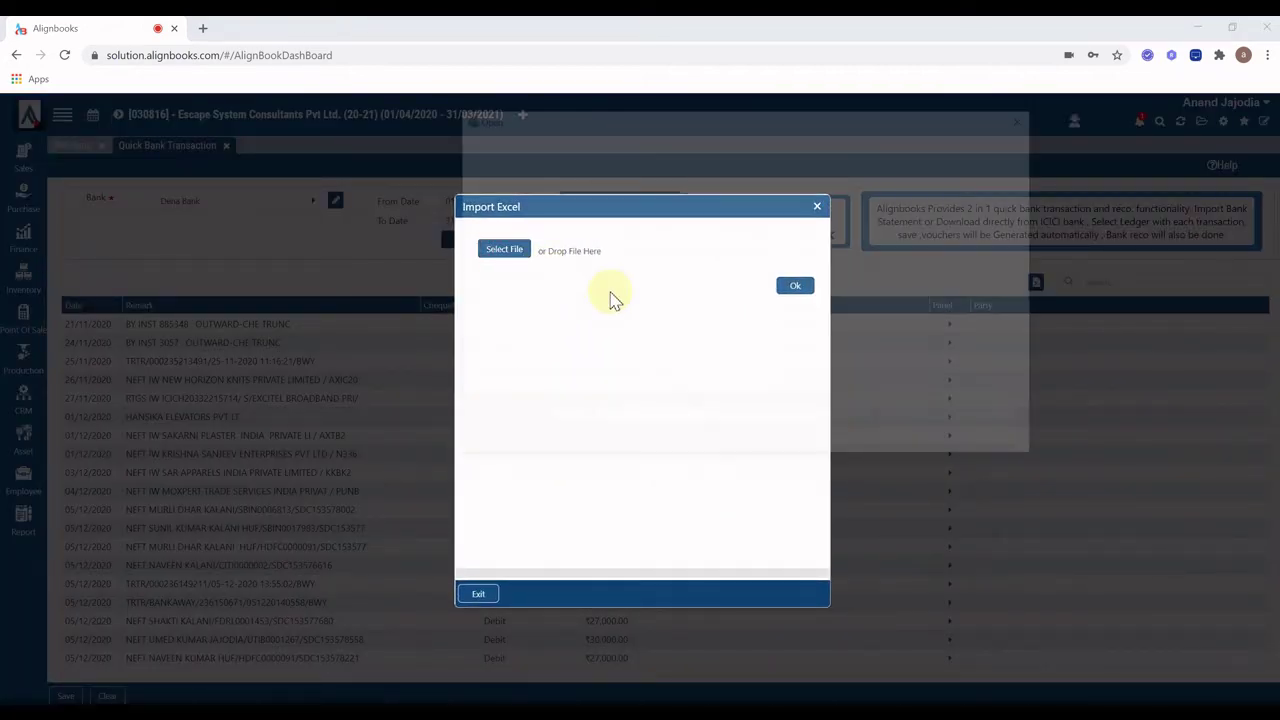
pyautogui.scroll(-5, 670, 295)
pyautogui.scroll(-6, 670, 295)
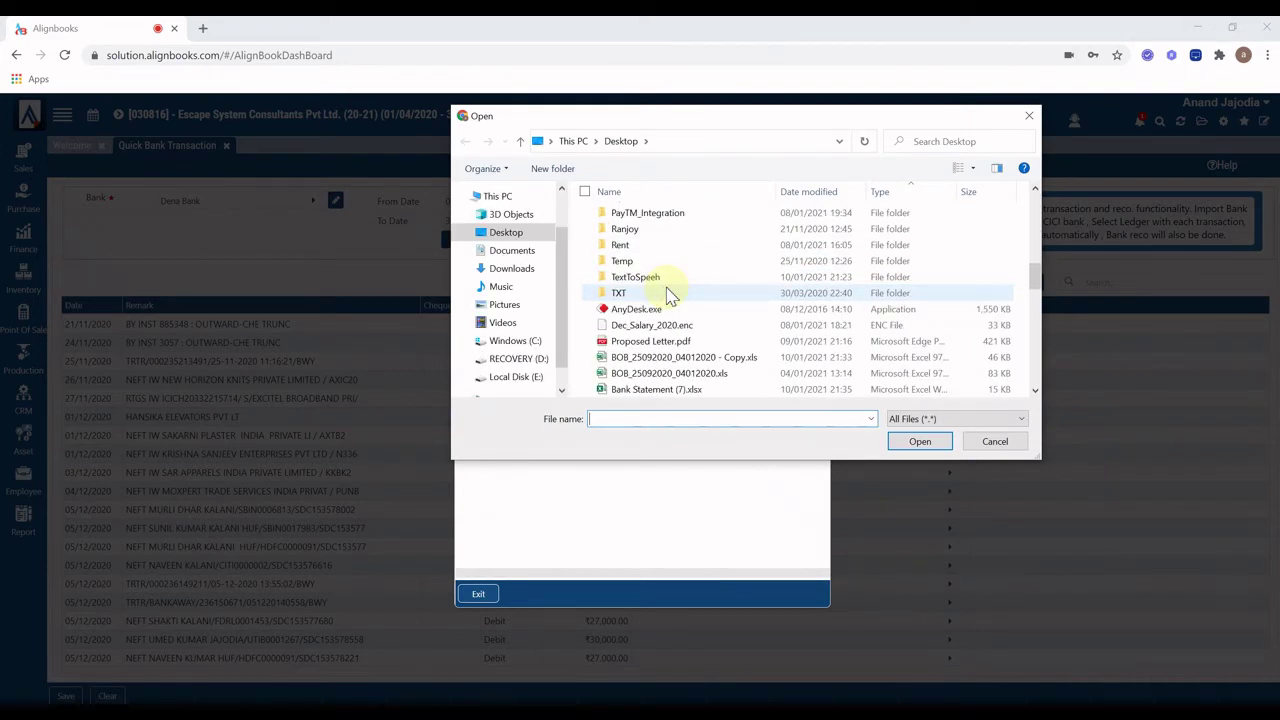
pyautogui.scroll(-1, 670, 295)
pyautogui.click(640, 344)
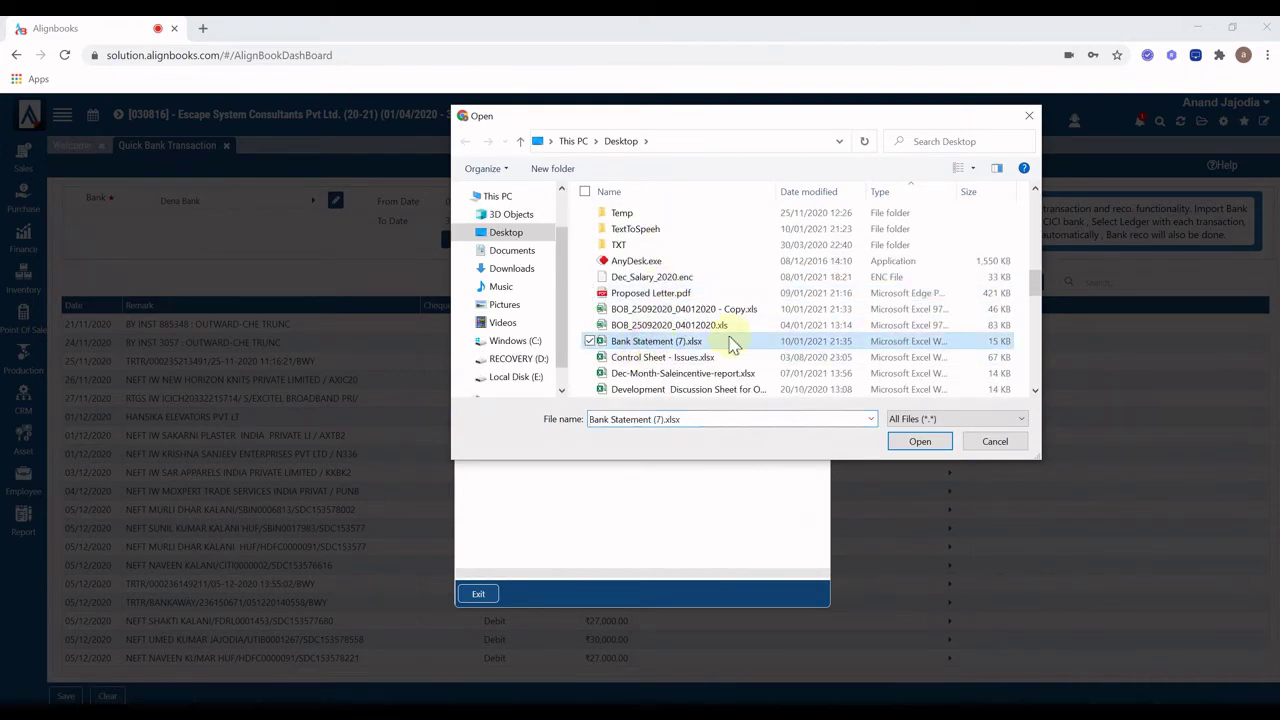
pyautogui.click(920, 441)
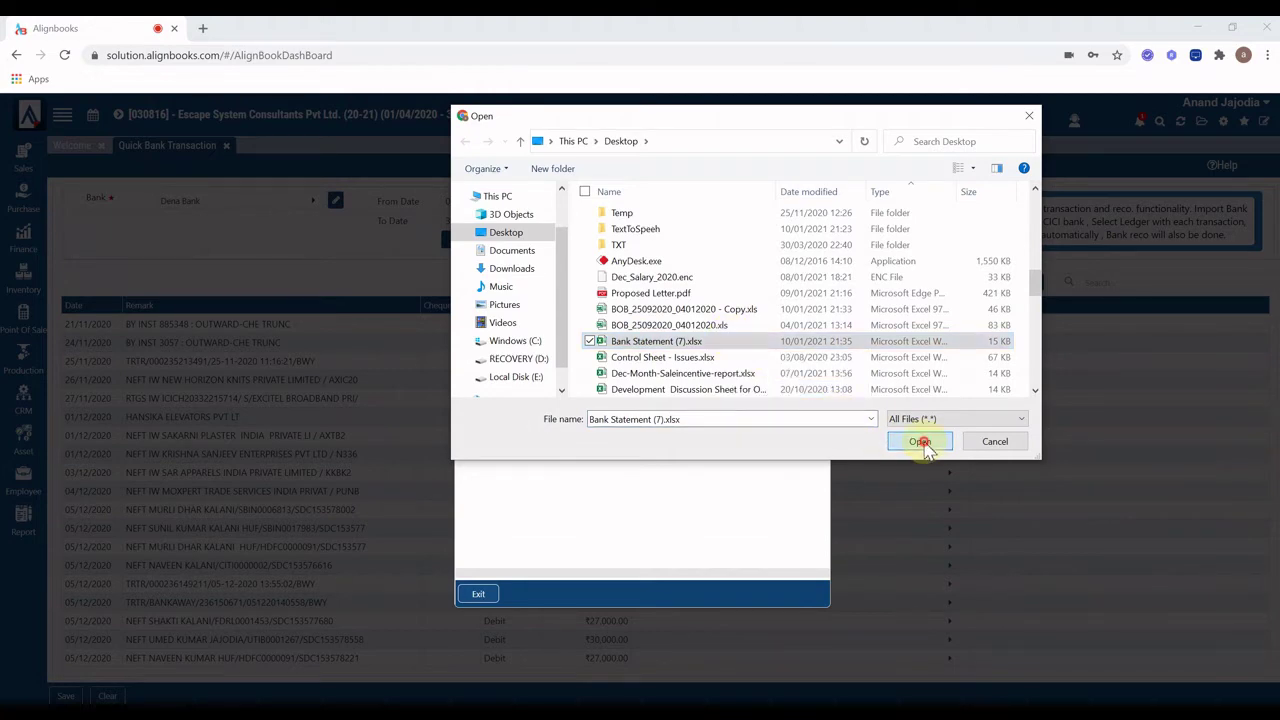
pyautogui.click(479, 596)
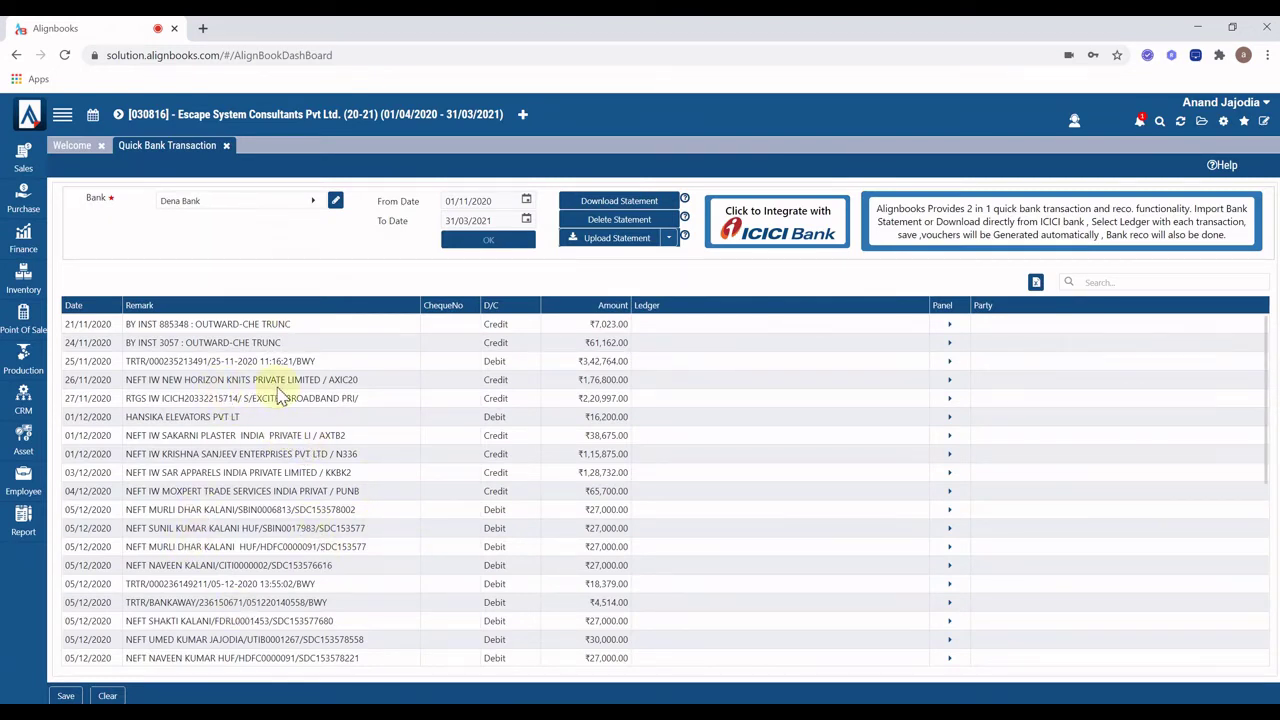
# Step: Assign the ledger Sundry Trade Debtors and the party New Horizon Knits Pvt. Ltd. to the 26/11/2020 New Horizon Knits credit
pyautogui.click(657, 388)
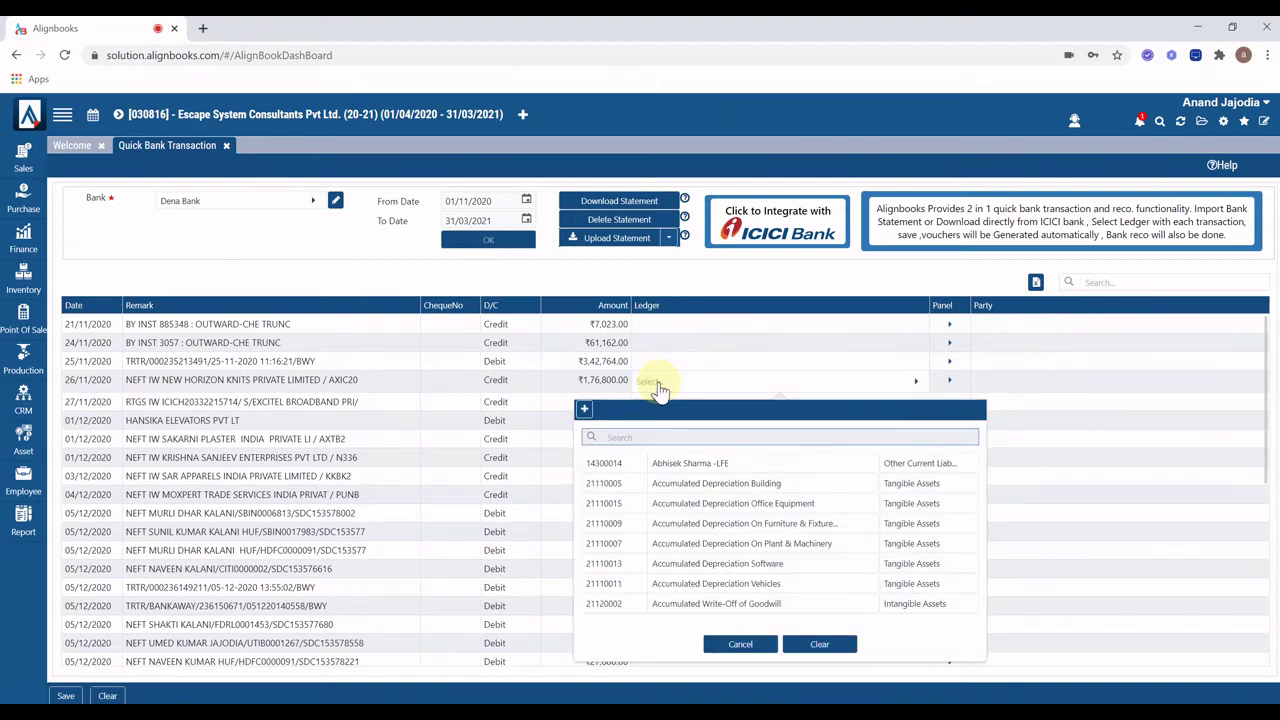
pyautogui.write('nd')
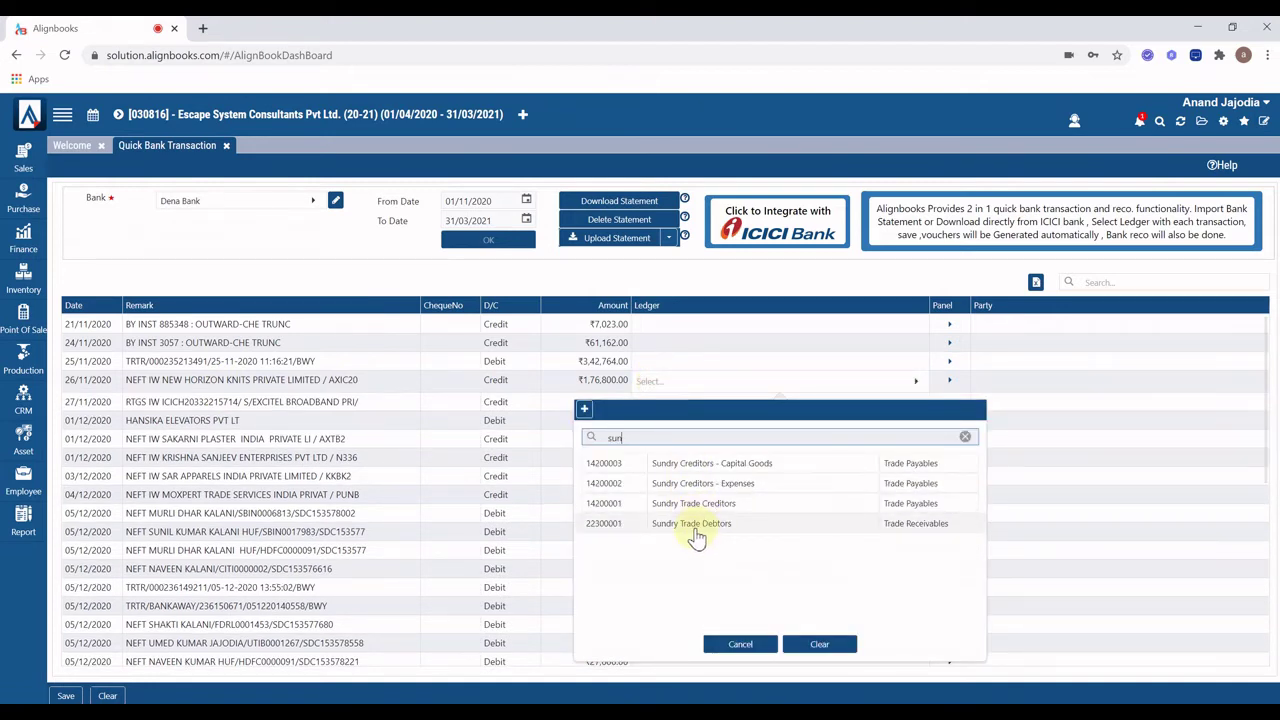
pyautogui.click(694, 530)
pyautogui.click(1016, 390)
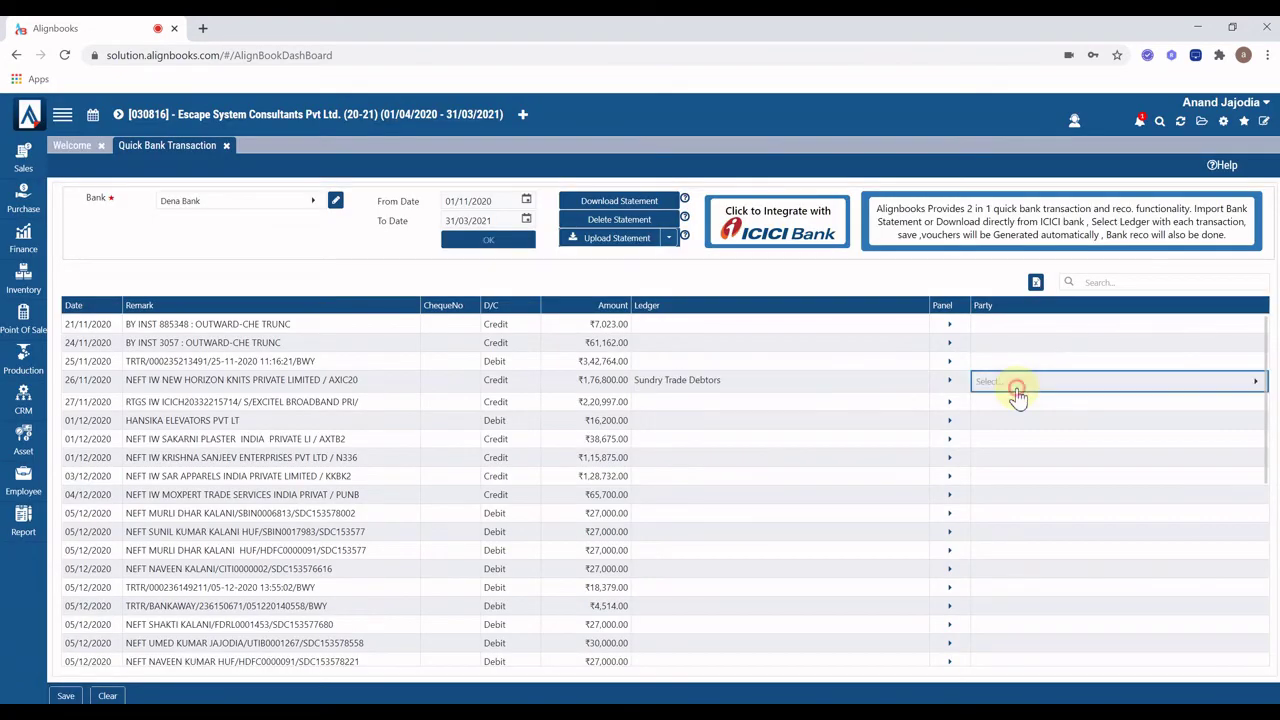
pyautogui.click(1018, 397)
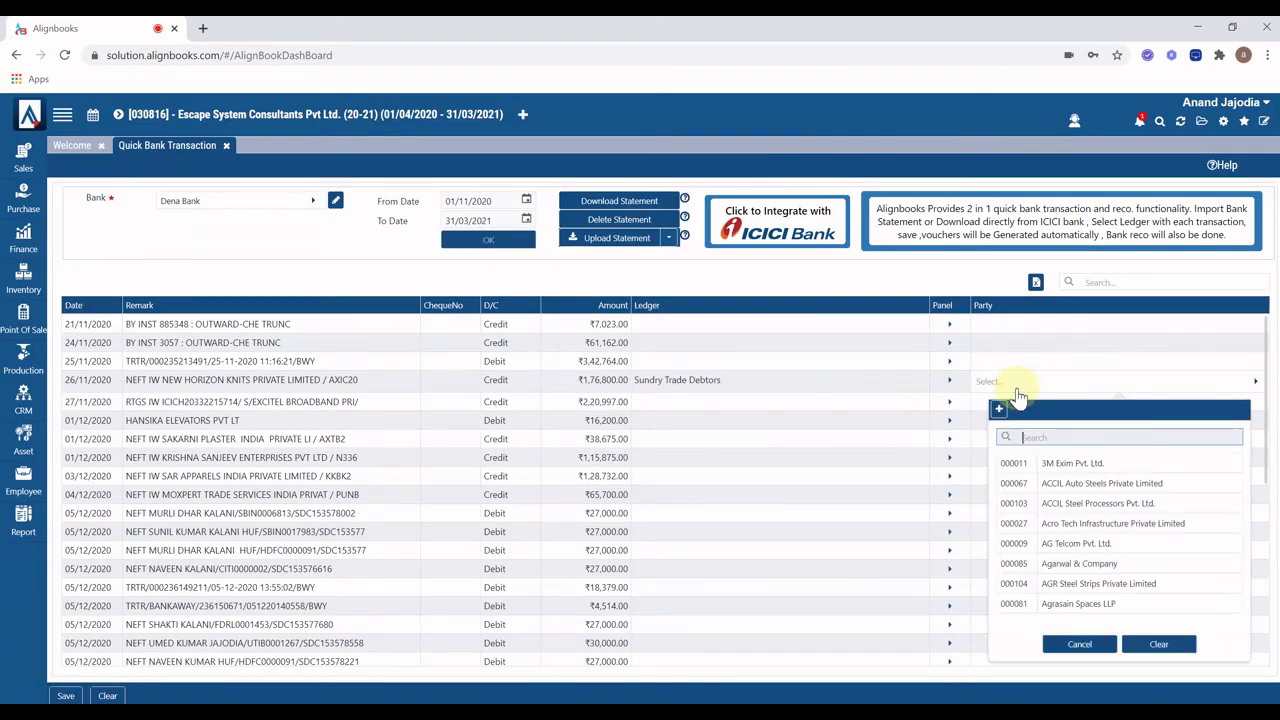
pyautogui.write('valv')
pyautogui.click(1068, 465)
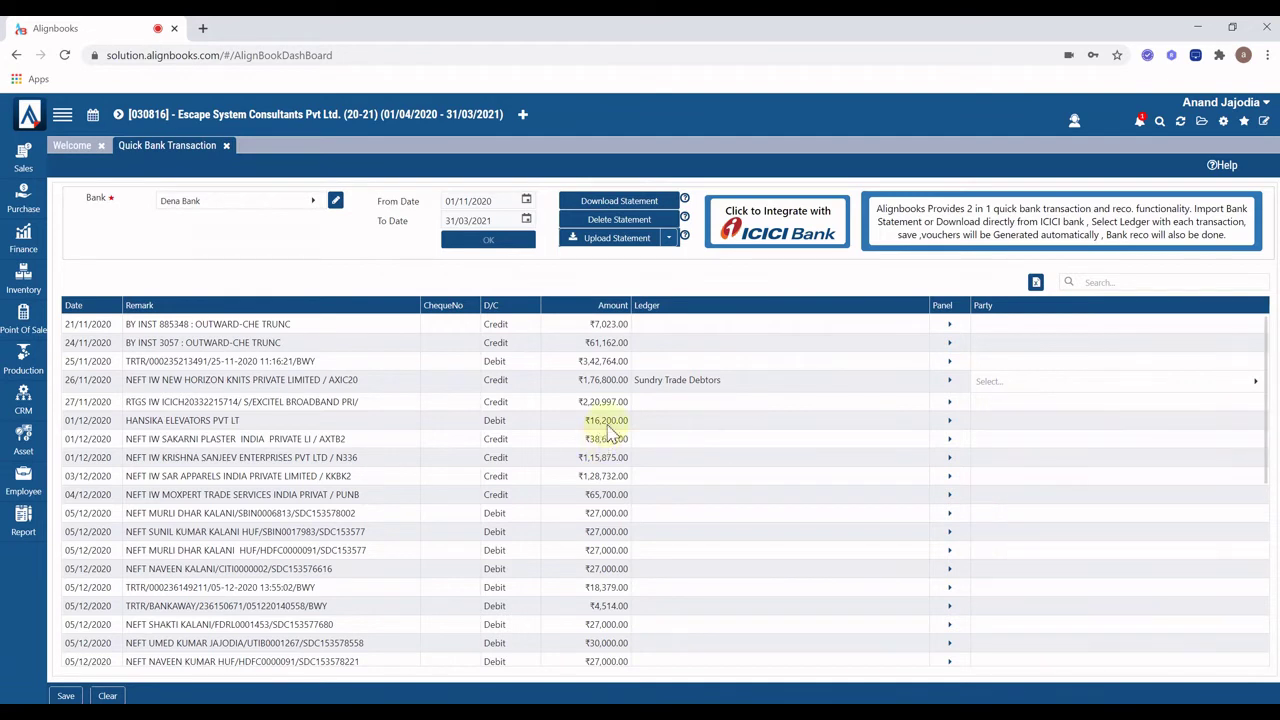
# Step: Assign the ledger Repair & Maintenance - General to the 01/12/2020 Hansika Elevators debit
pyautogui.click(648, 404)
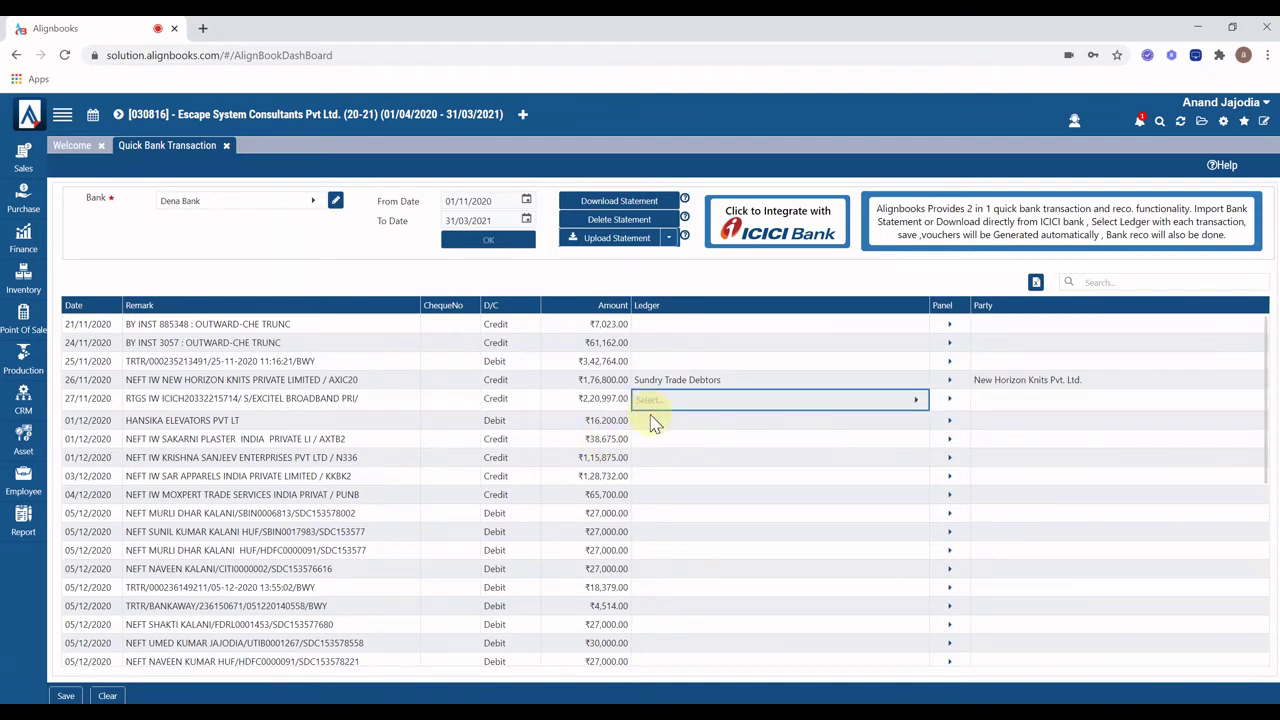
pyautogui.click(649, 421)
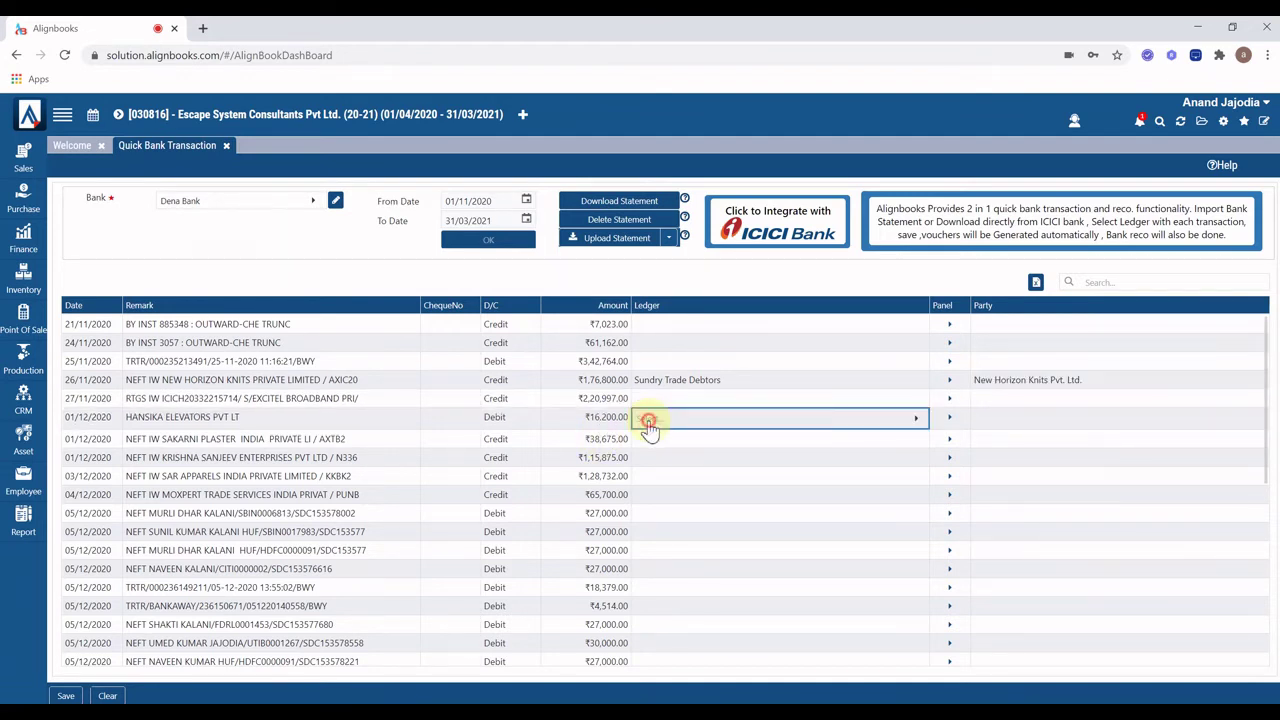
pyautogui.click(650, 425)
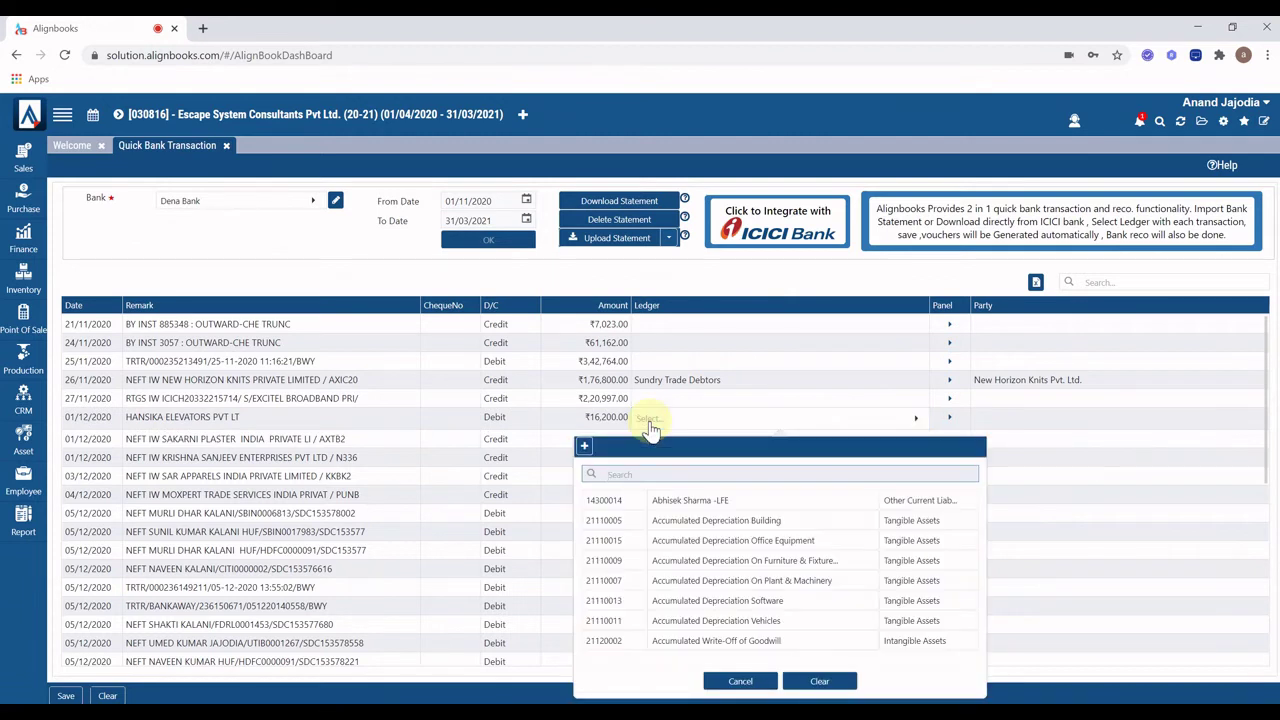
pyautogui.write('repa')
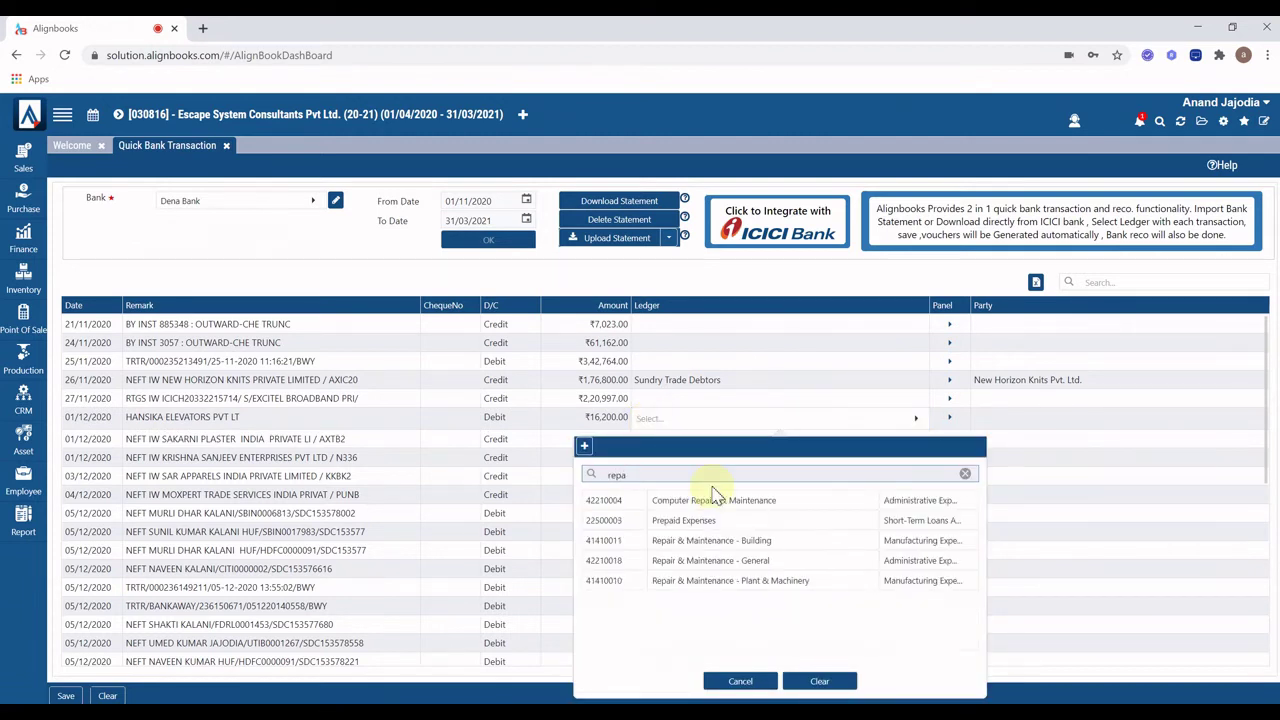
pyautogui.click(742, 562)
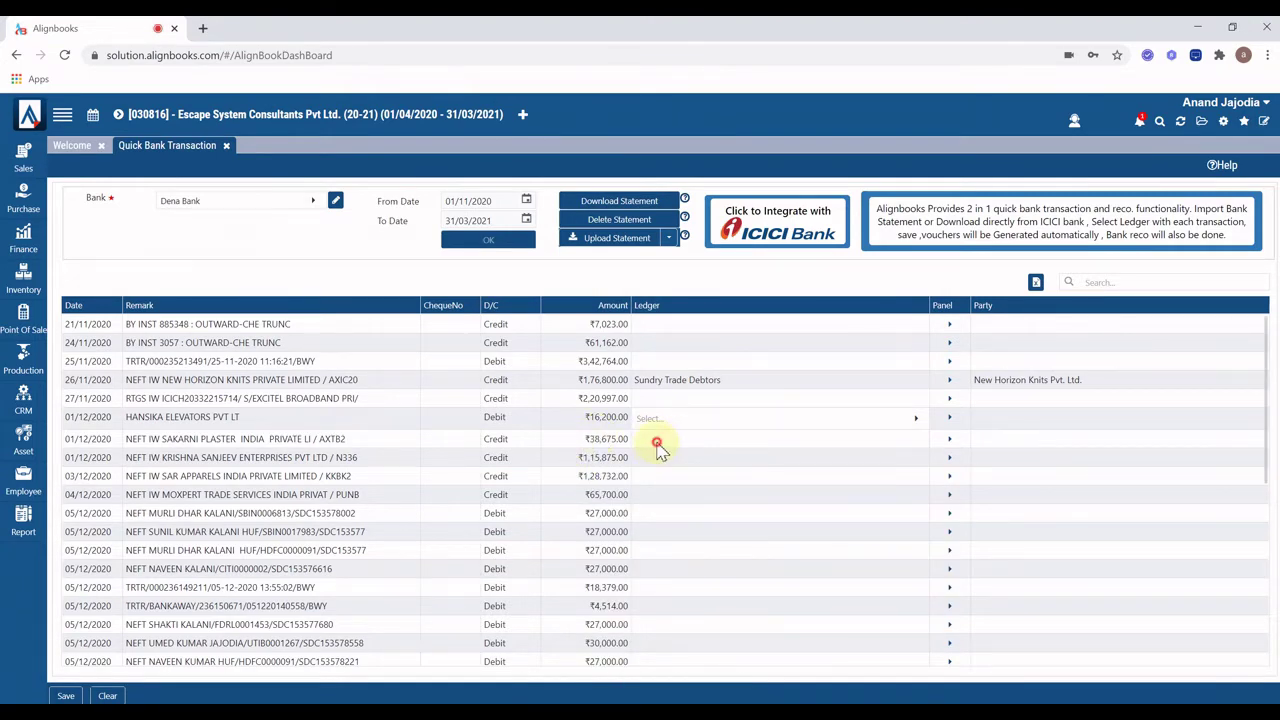
# Step: Assign Sundry Trade Debtors and the party Sakarni Plaster India Private Limited to the 01/12/2020 Sakarni Plaster credit, and save the bank transactions
pyautogui.click(656, 442)
pyautogui.click(657, 450)
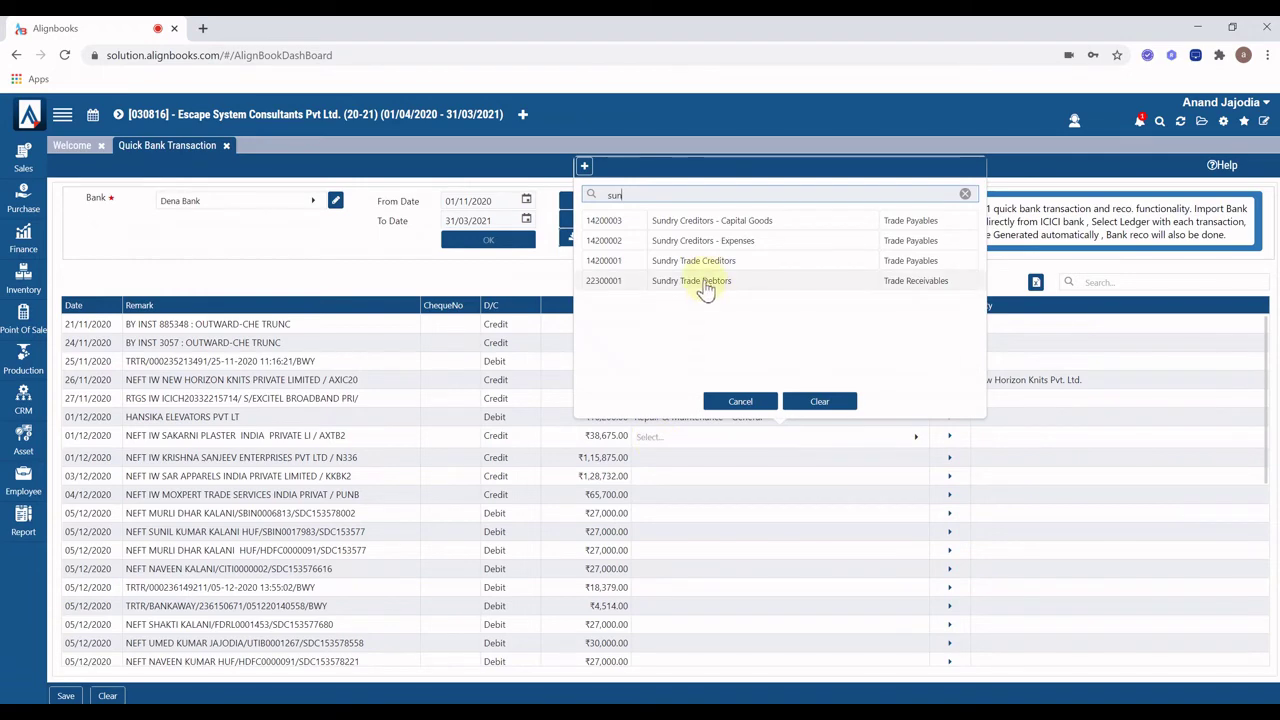
pyautogui.click(705, 283)
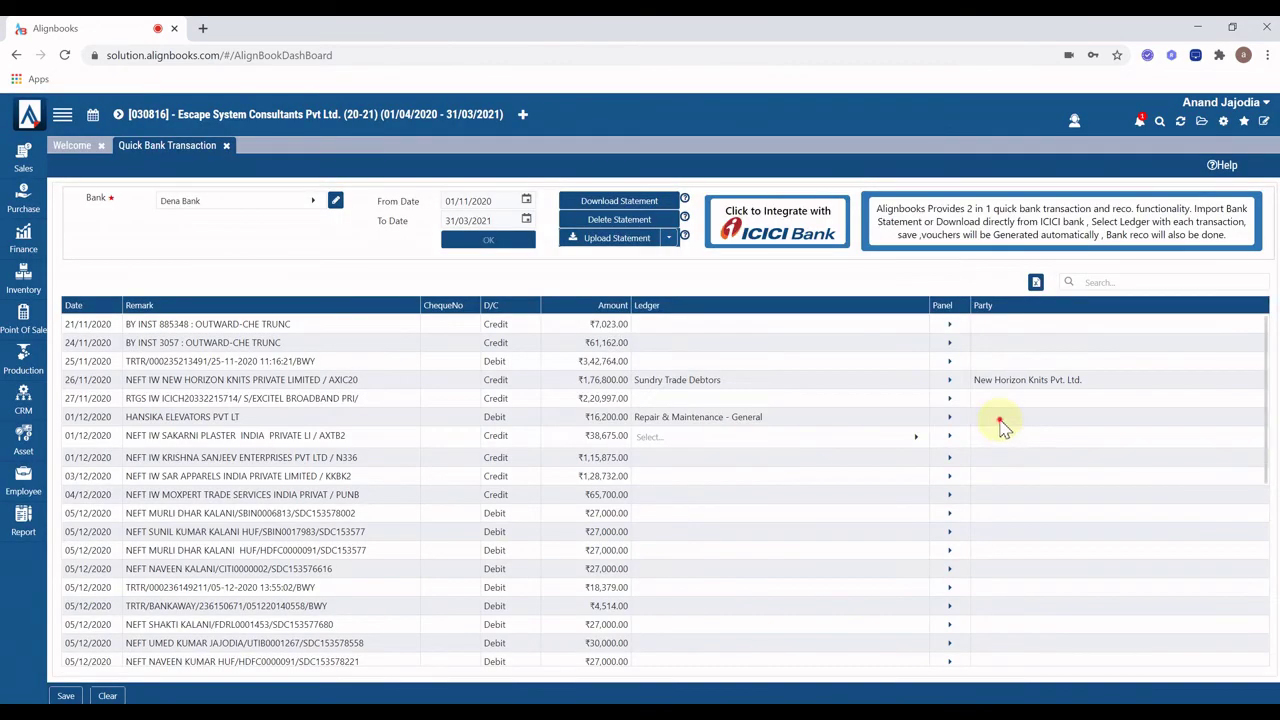
pyautogui.click(1000, 420)
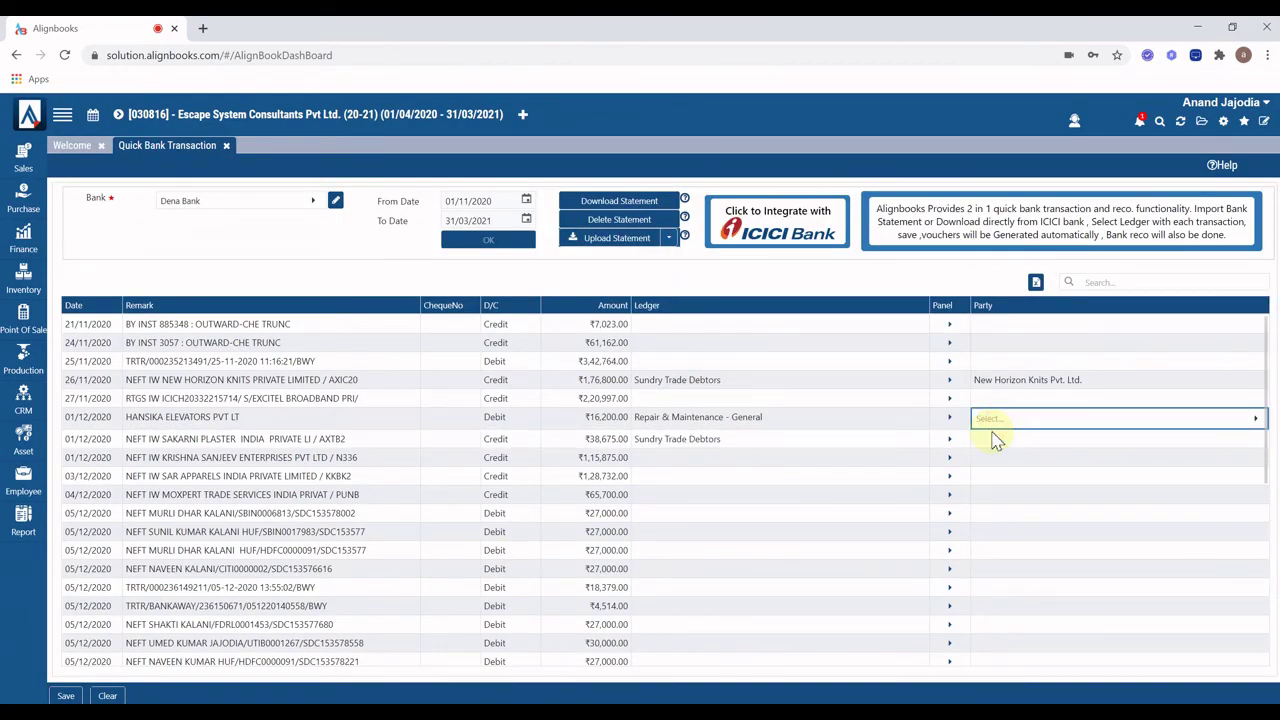
pyautogui.click(987, 444)
pyautogui.click(988, 450)
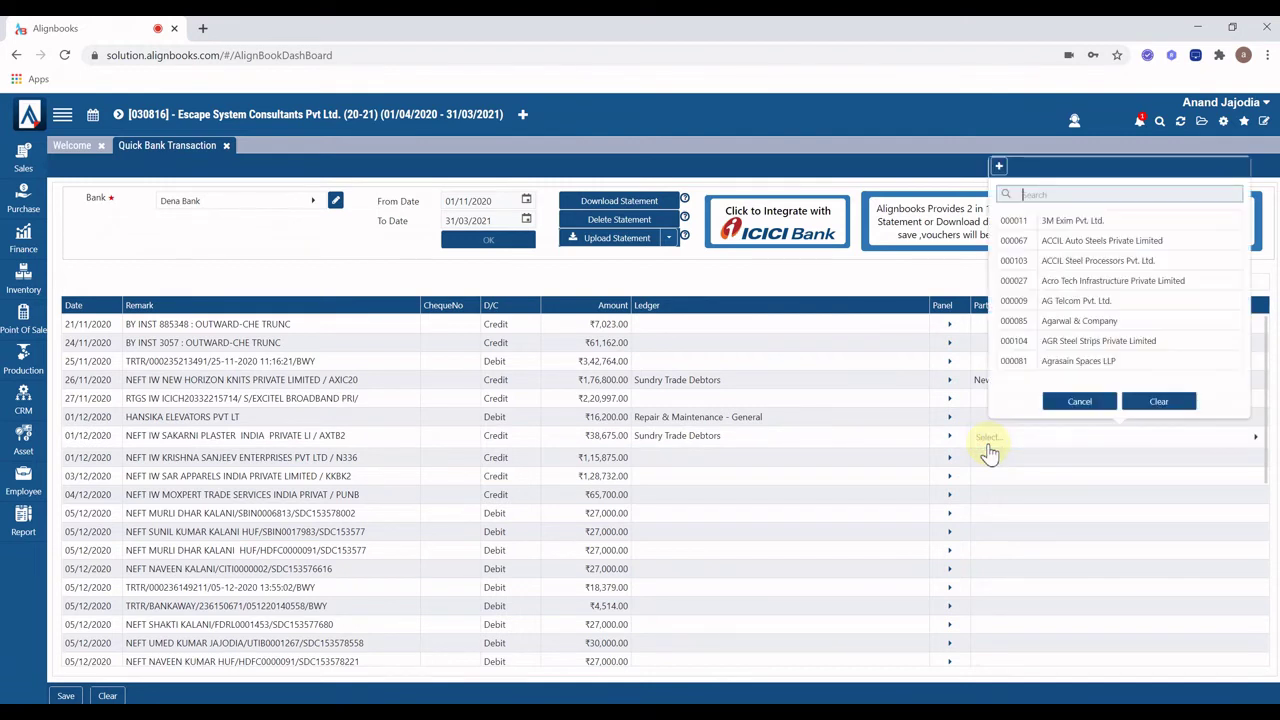
pyautogui.write('saka')
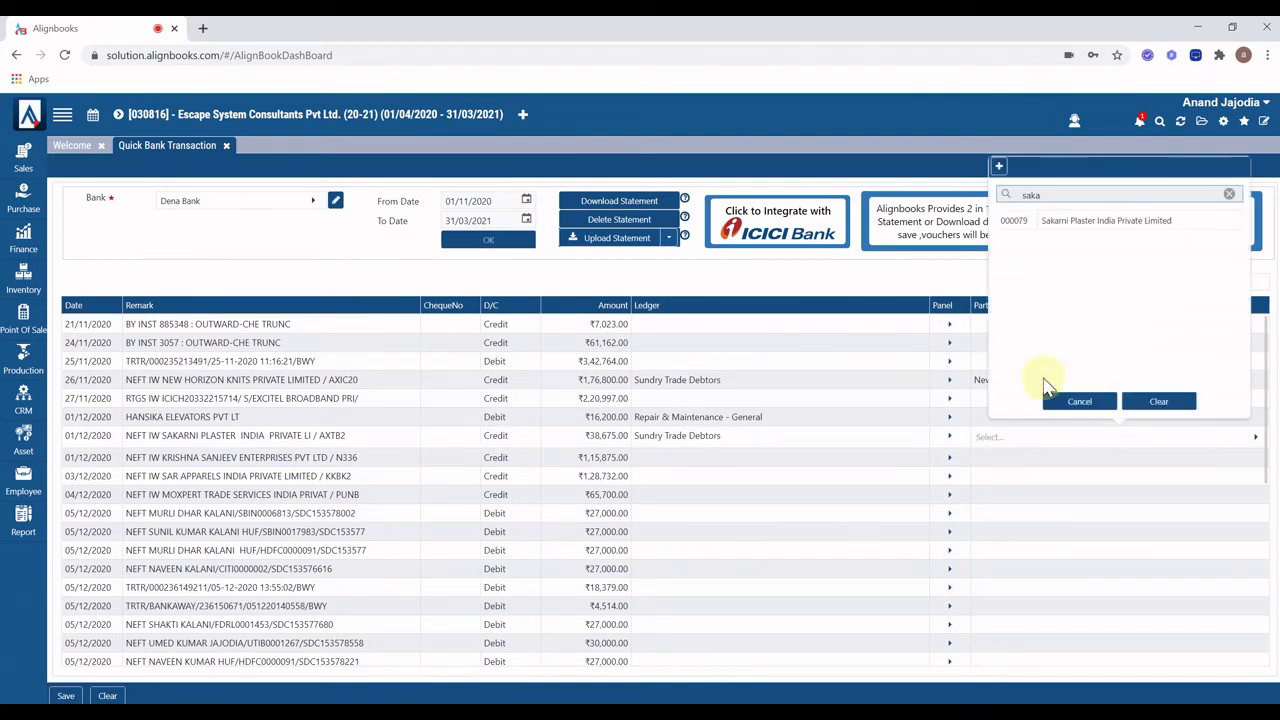
pyautogui.click(1030, 220)
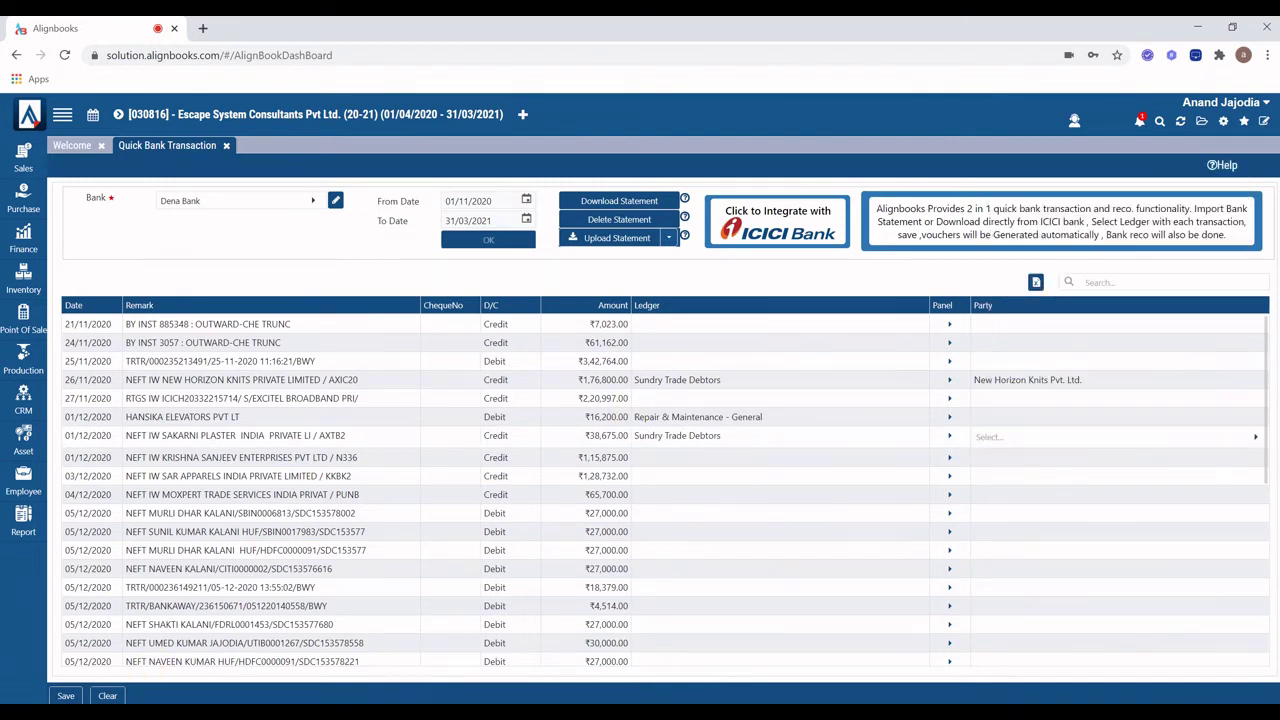
pyautogui.click(66, 696)
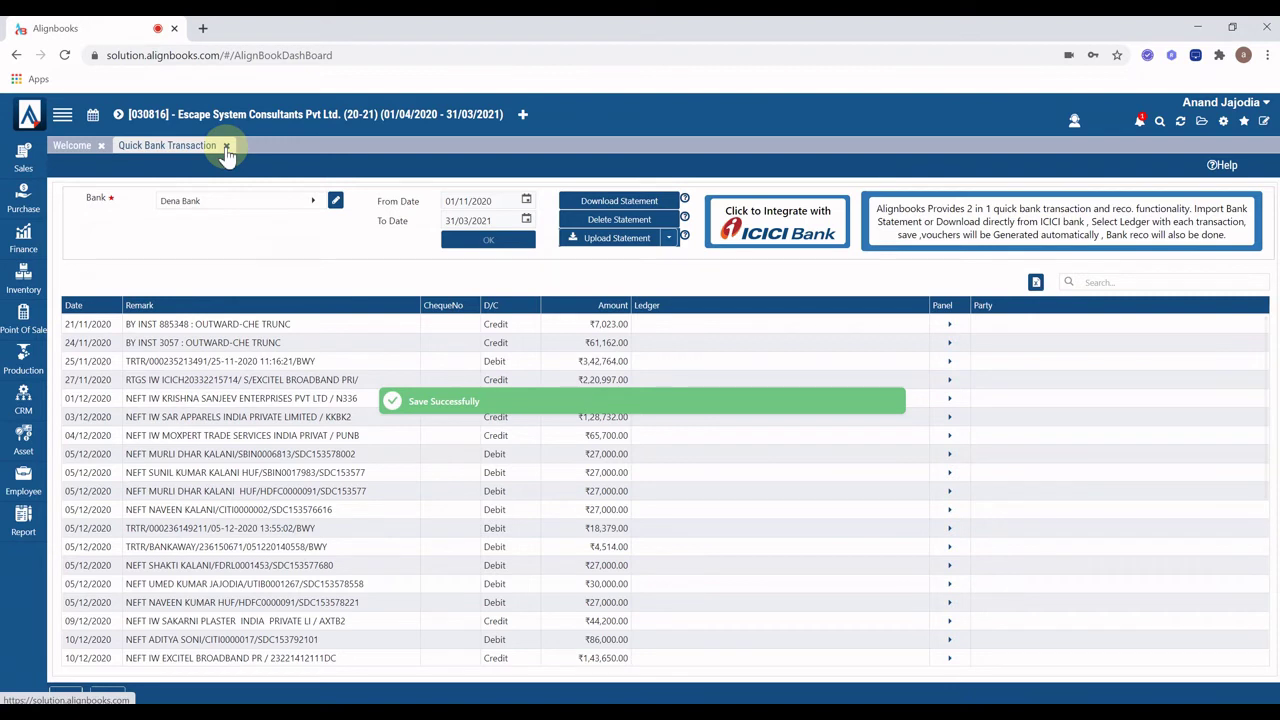
# Step: Open the Bank Book report from the Primary Books group of the full finance reports list
pyautogui.click(22, 535)
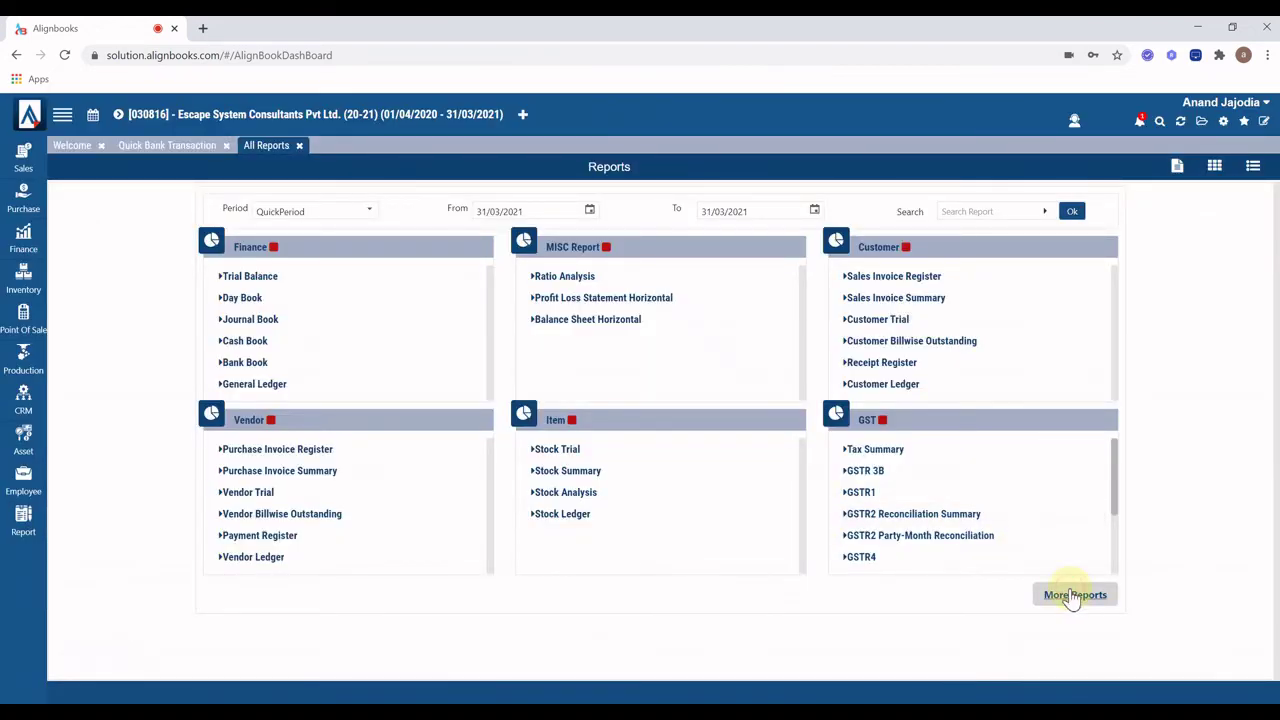
pyautogui.click(1072, 597)
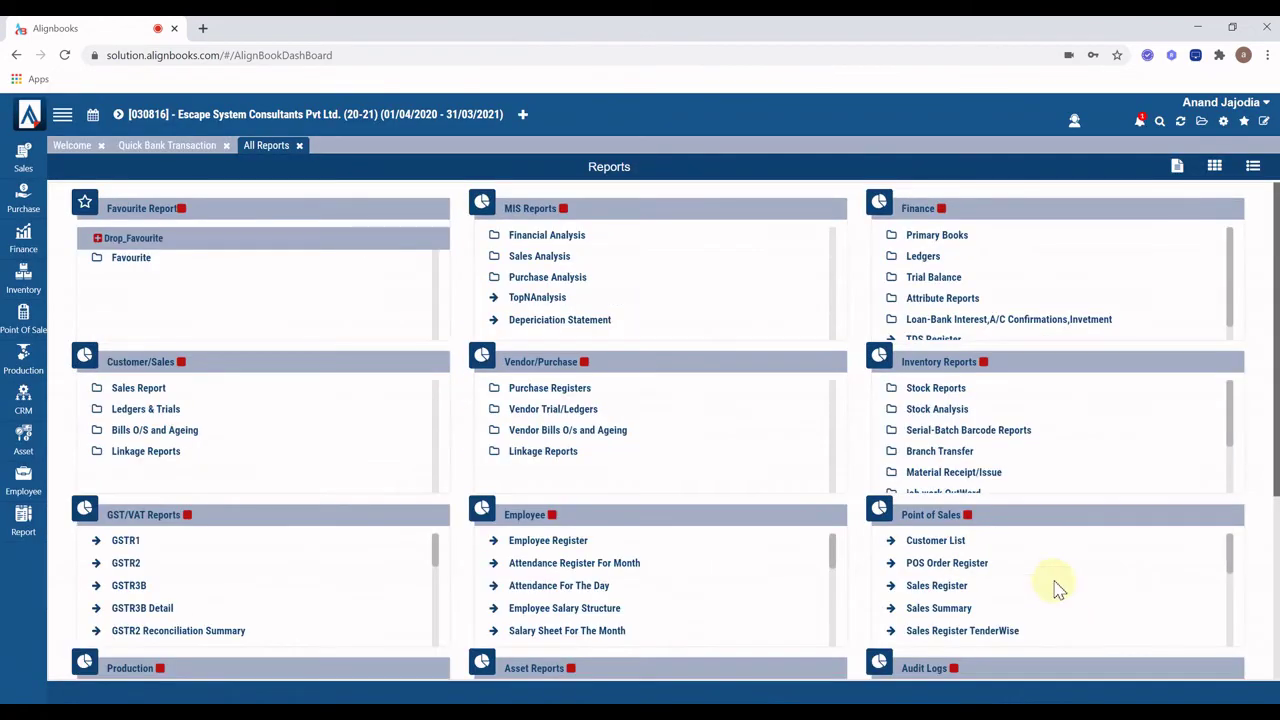
pyautogui.click(930, 240)
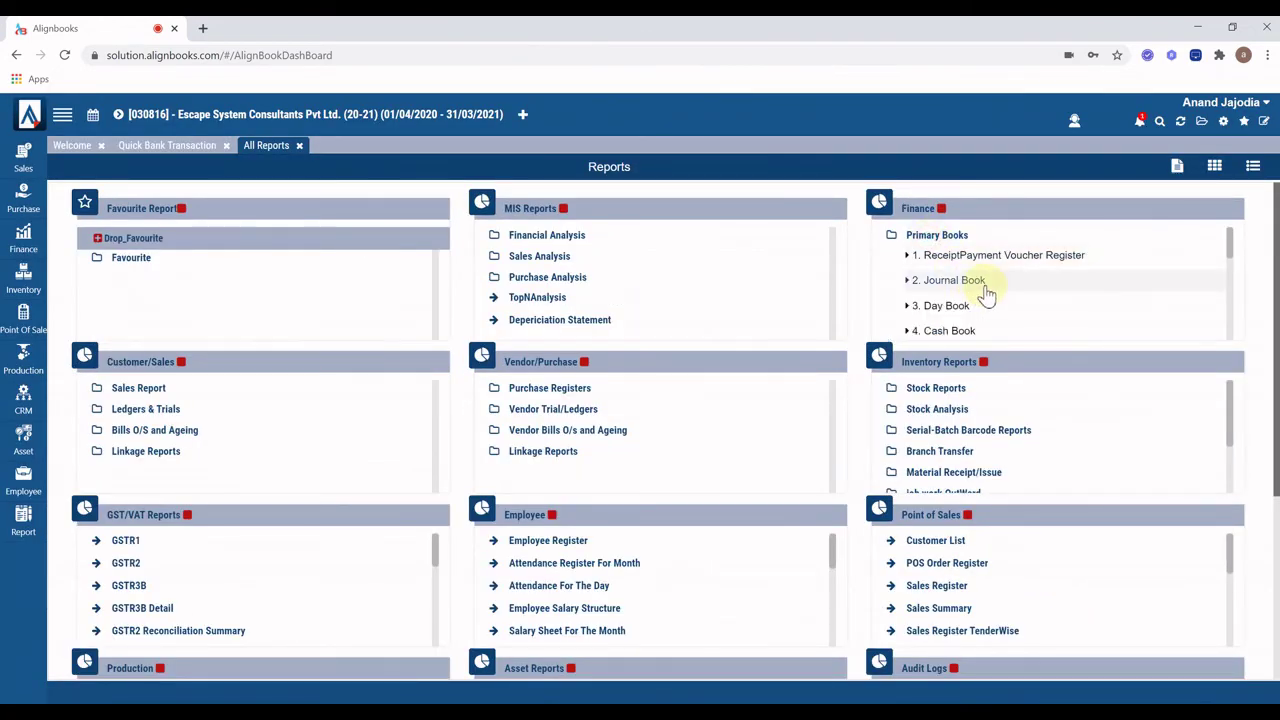
pyautogui.scroll(-2, 980, 285)
pyautogui.click(963, 284)
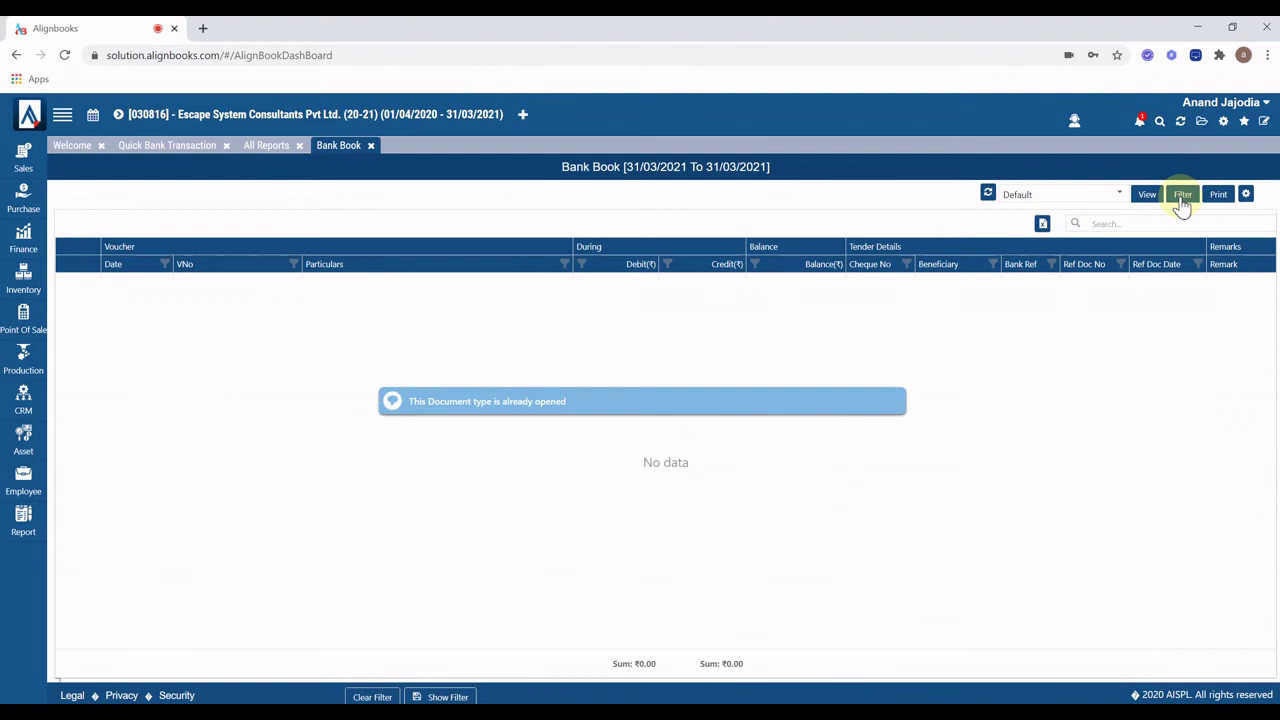
# Step: Filter the Bank Book report with a From Date of 01/11/2020 and view the result
pyautogui.click(1182, 197)
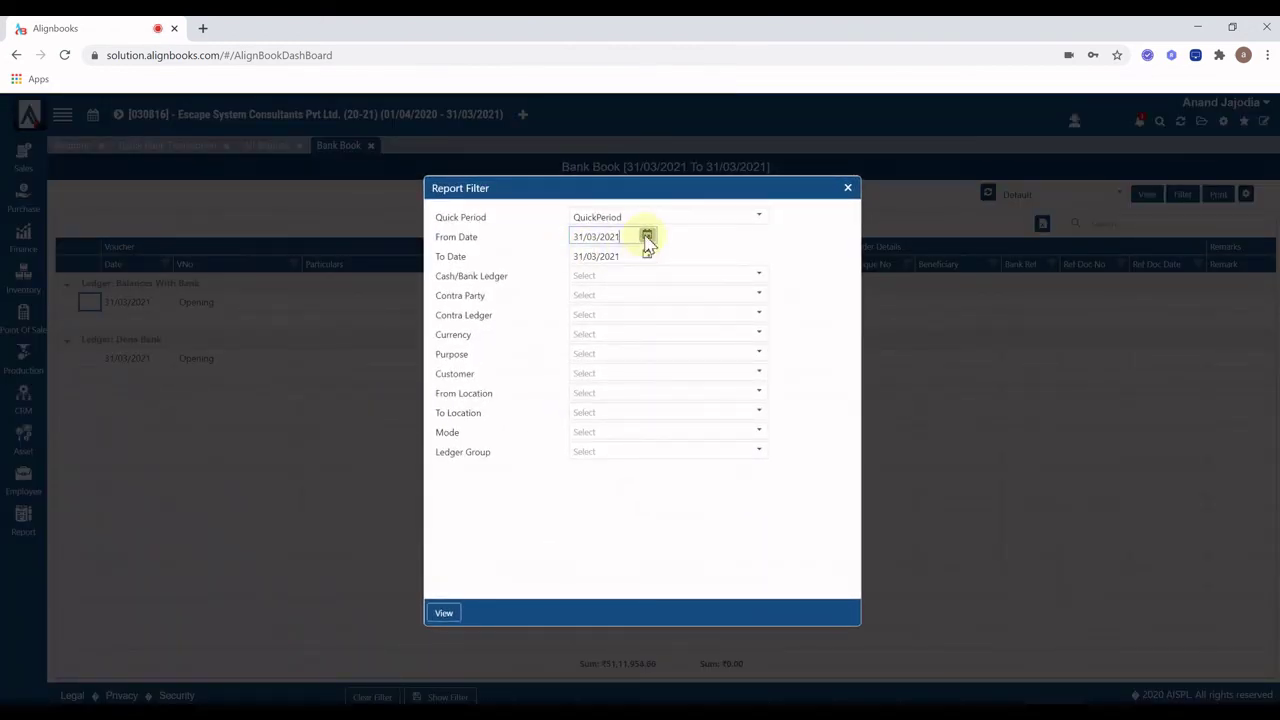
pyautogui.click(646, 238)
pyautogui.click(604, 281)
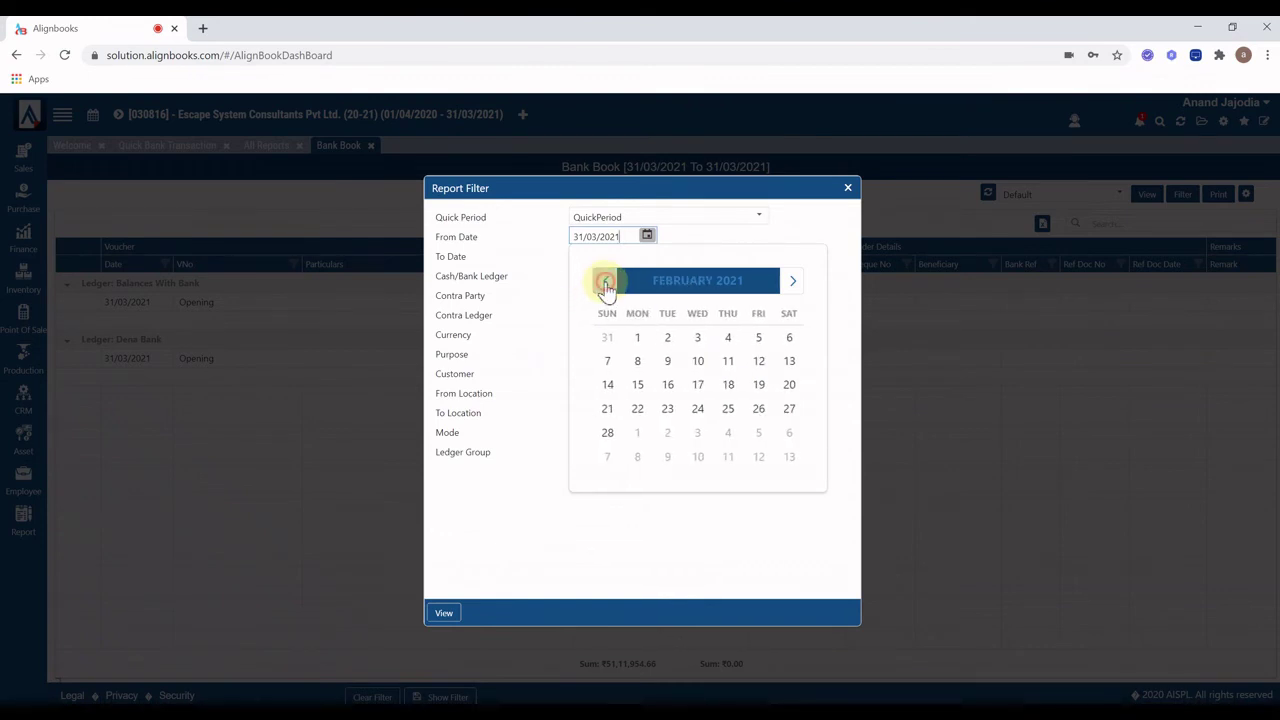
pyautogui.click(605, 282)
pyautogui.click(605, 282)
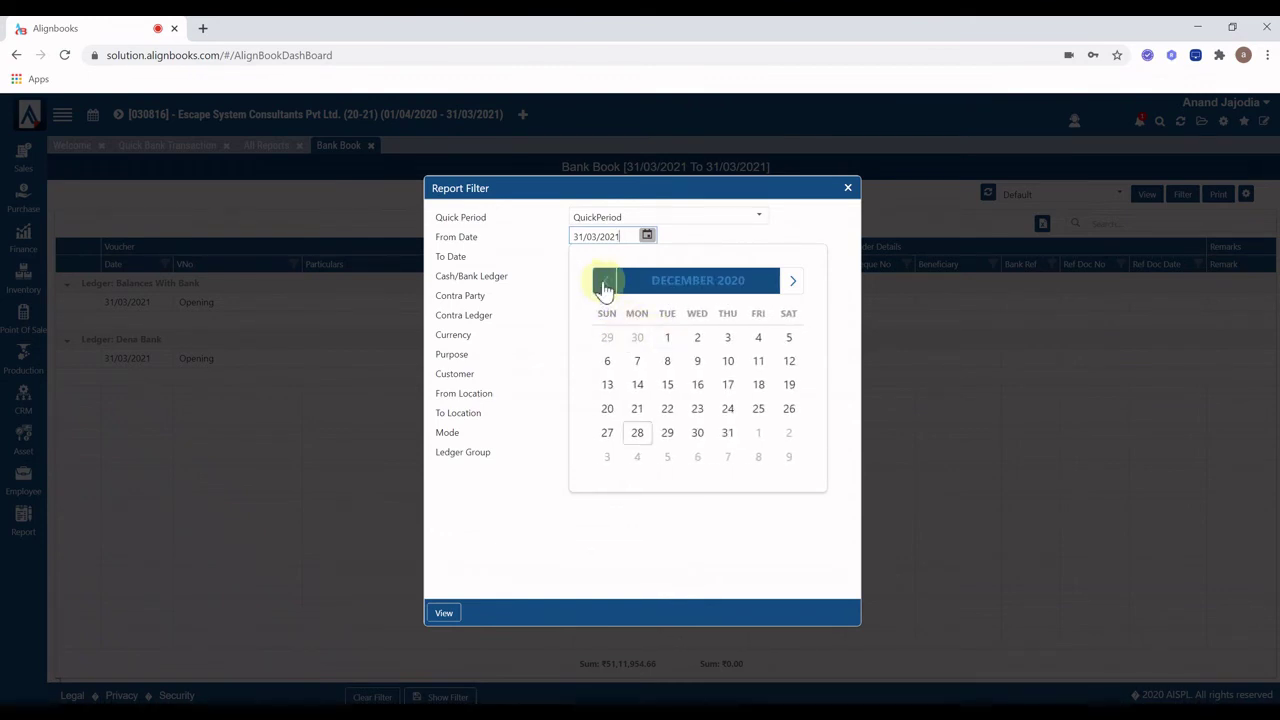
pyautogui.click(605, 283)
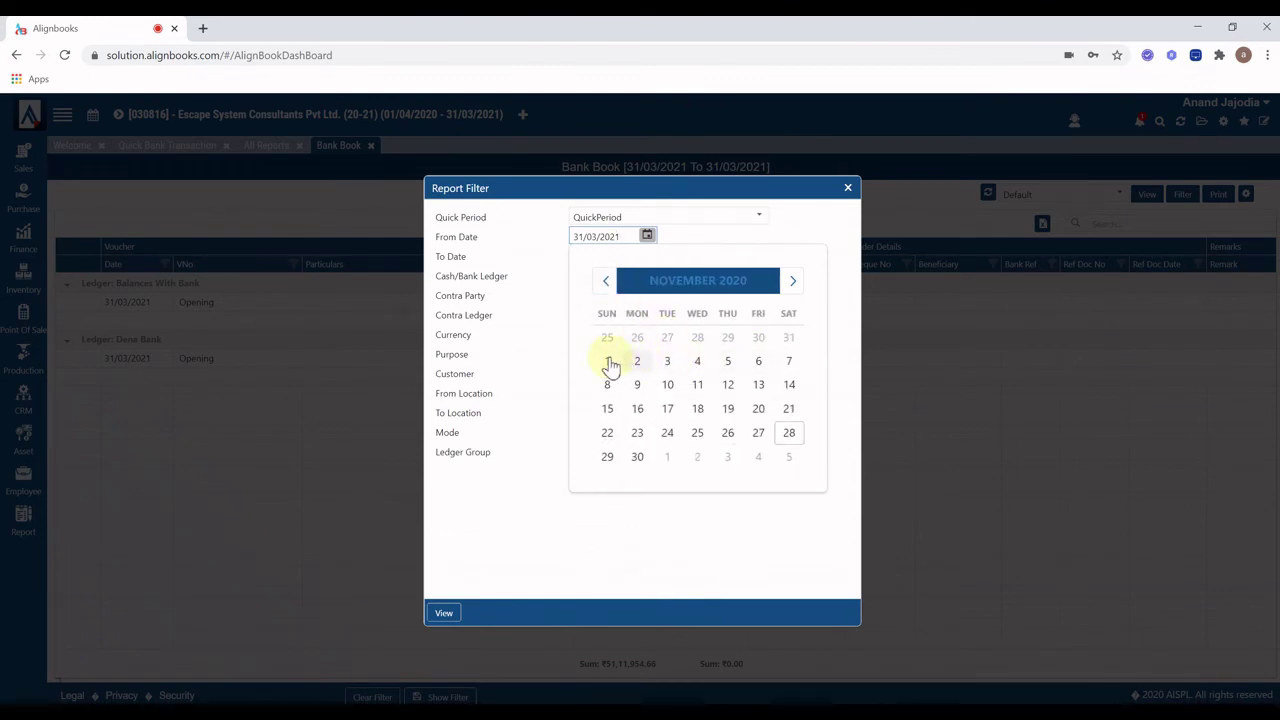
pyautogui.click(607, 362)
pyautogui.click(448, 612)
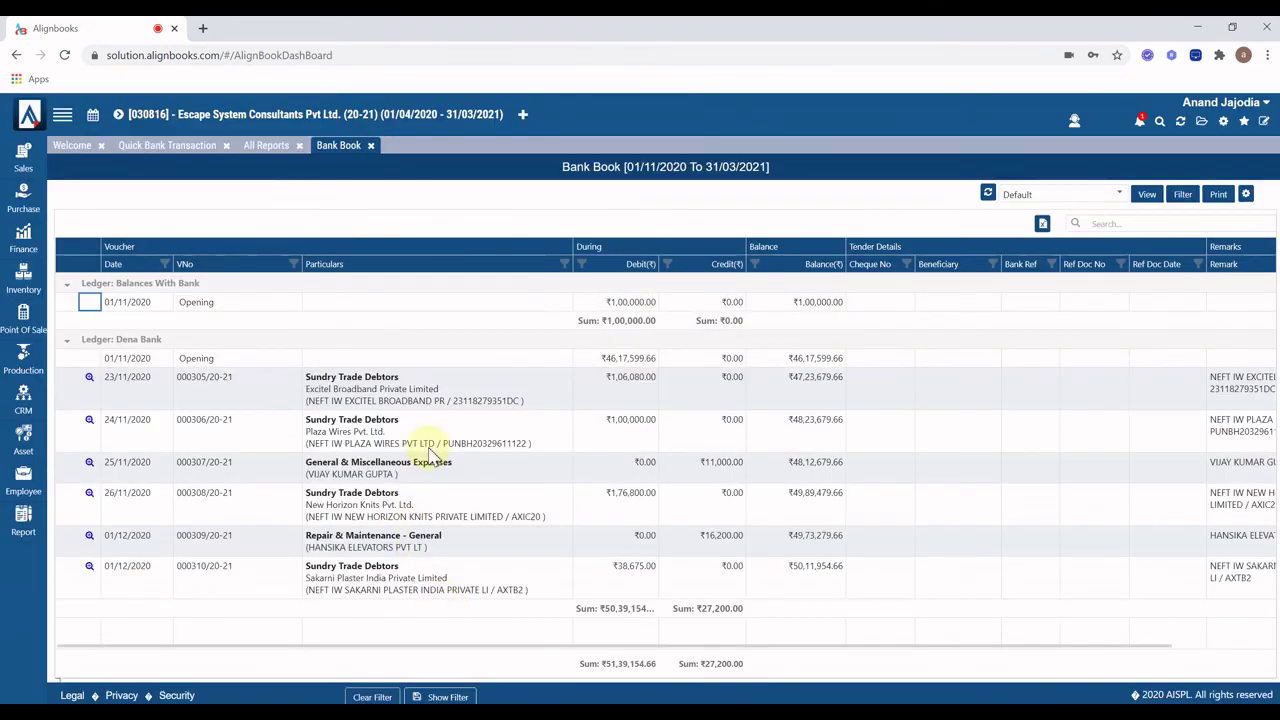
# Step: Examine the receipt voucher behind the 26/11/2020 New Horizon Knits entry in the Bank Book, and close it
pyautogui.doubleClick(356, 517)
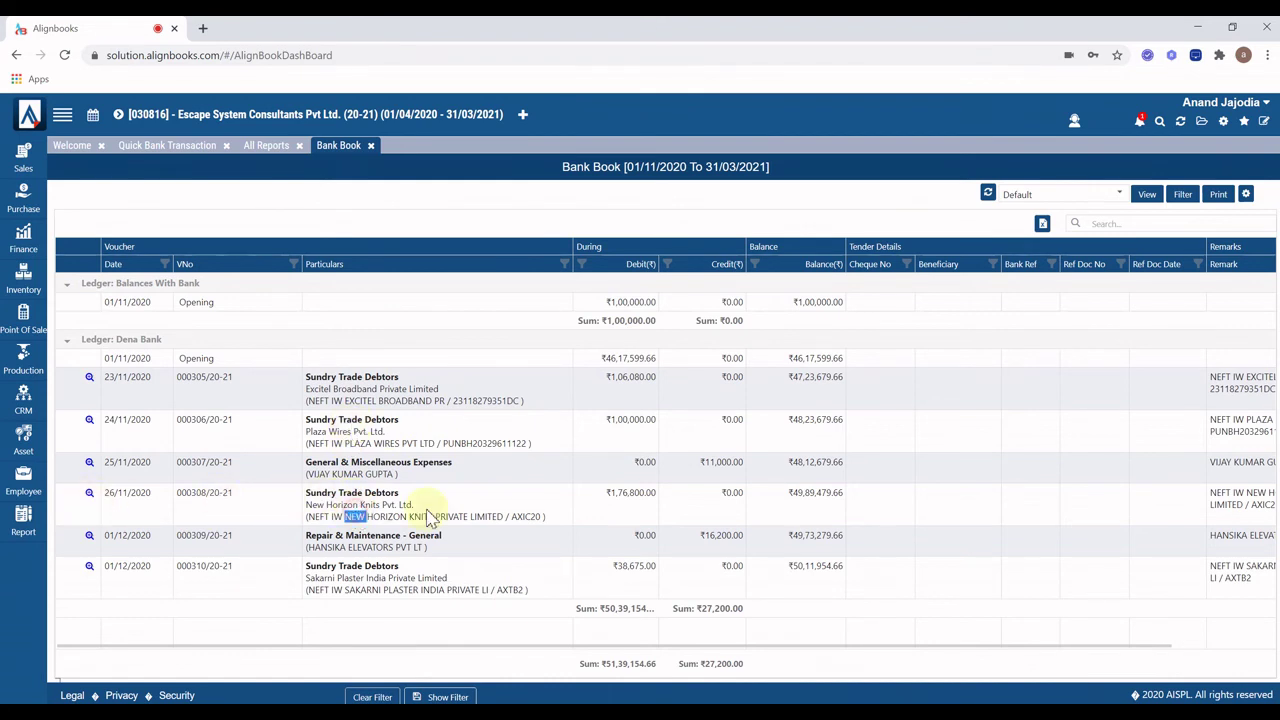
pyautogui.doubleClick(572, 505)
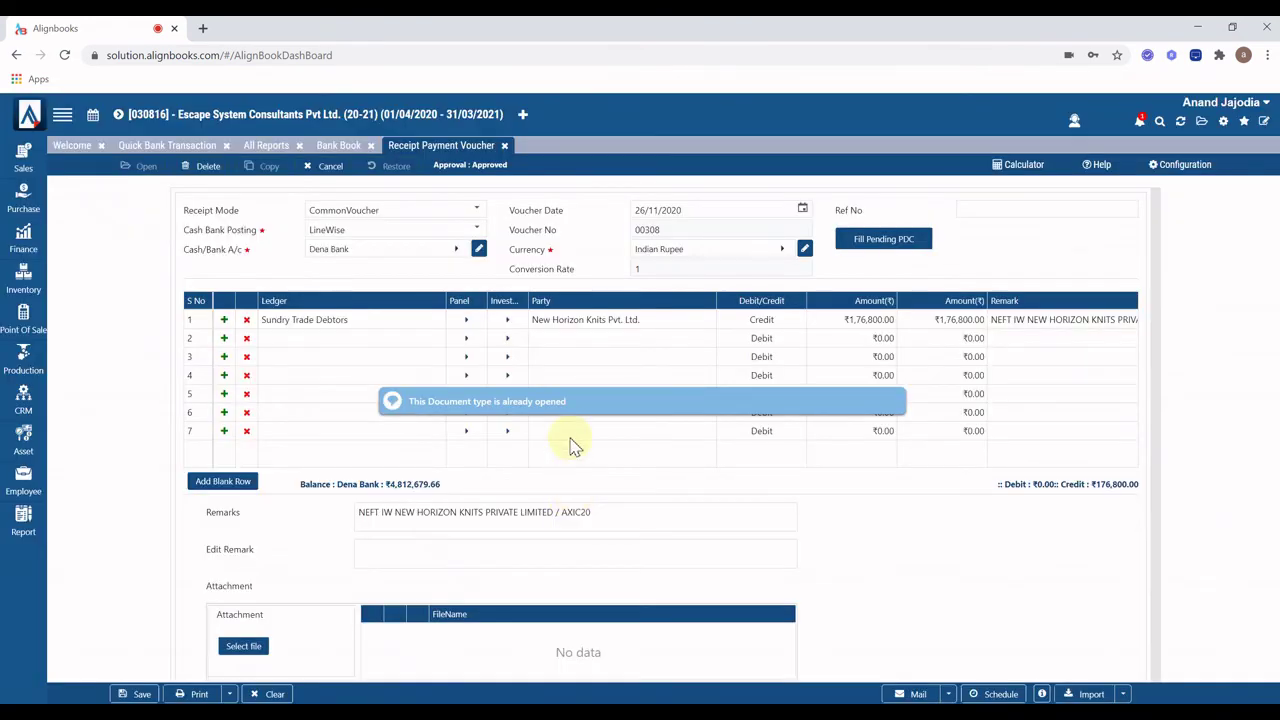
pyautogui.click(505, 146)
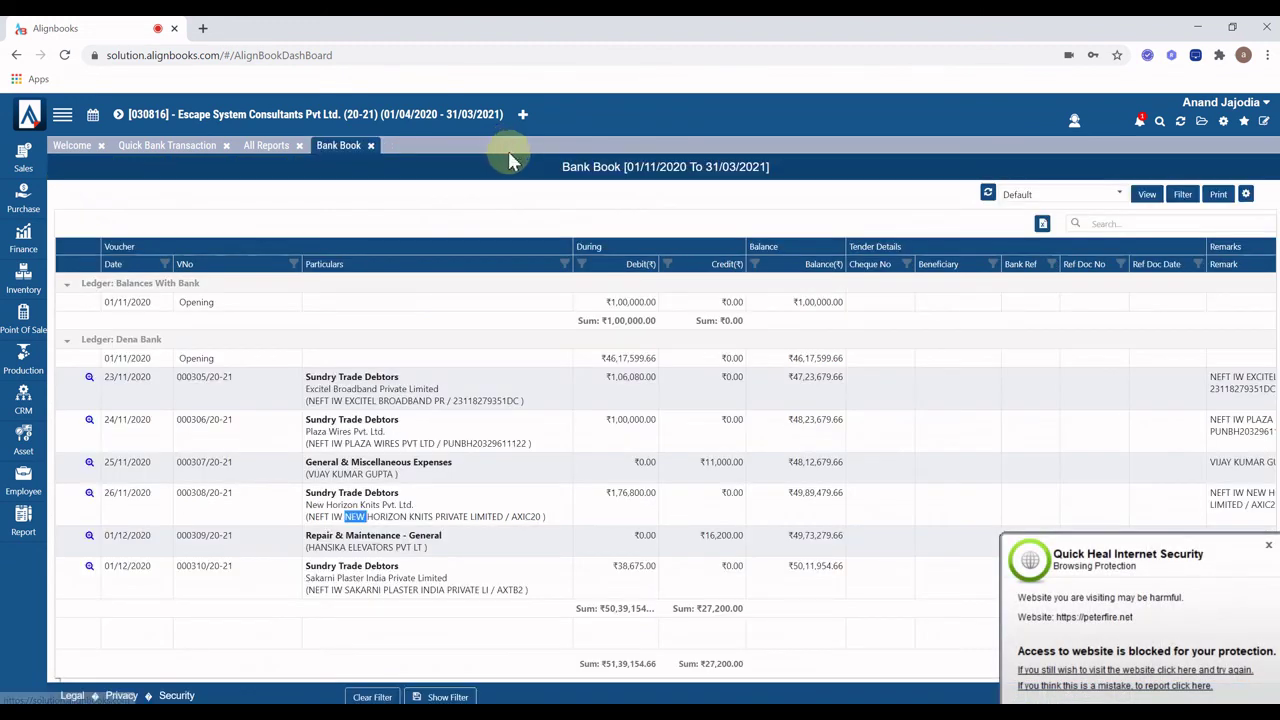